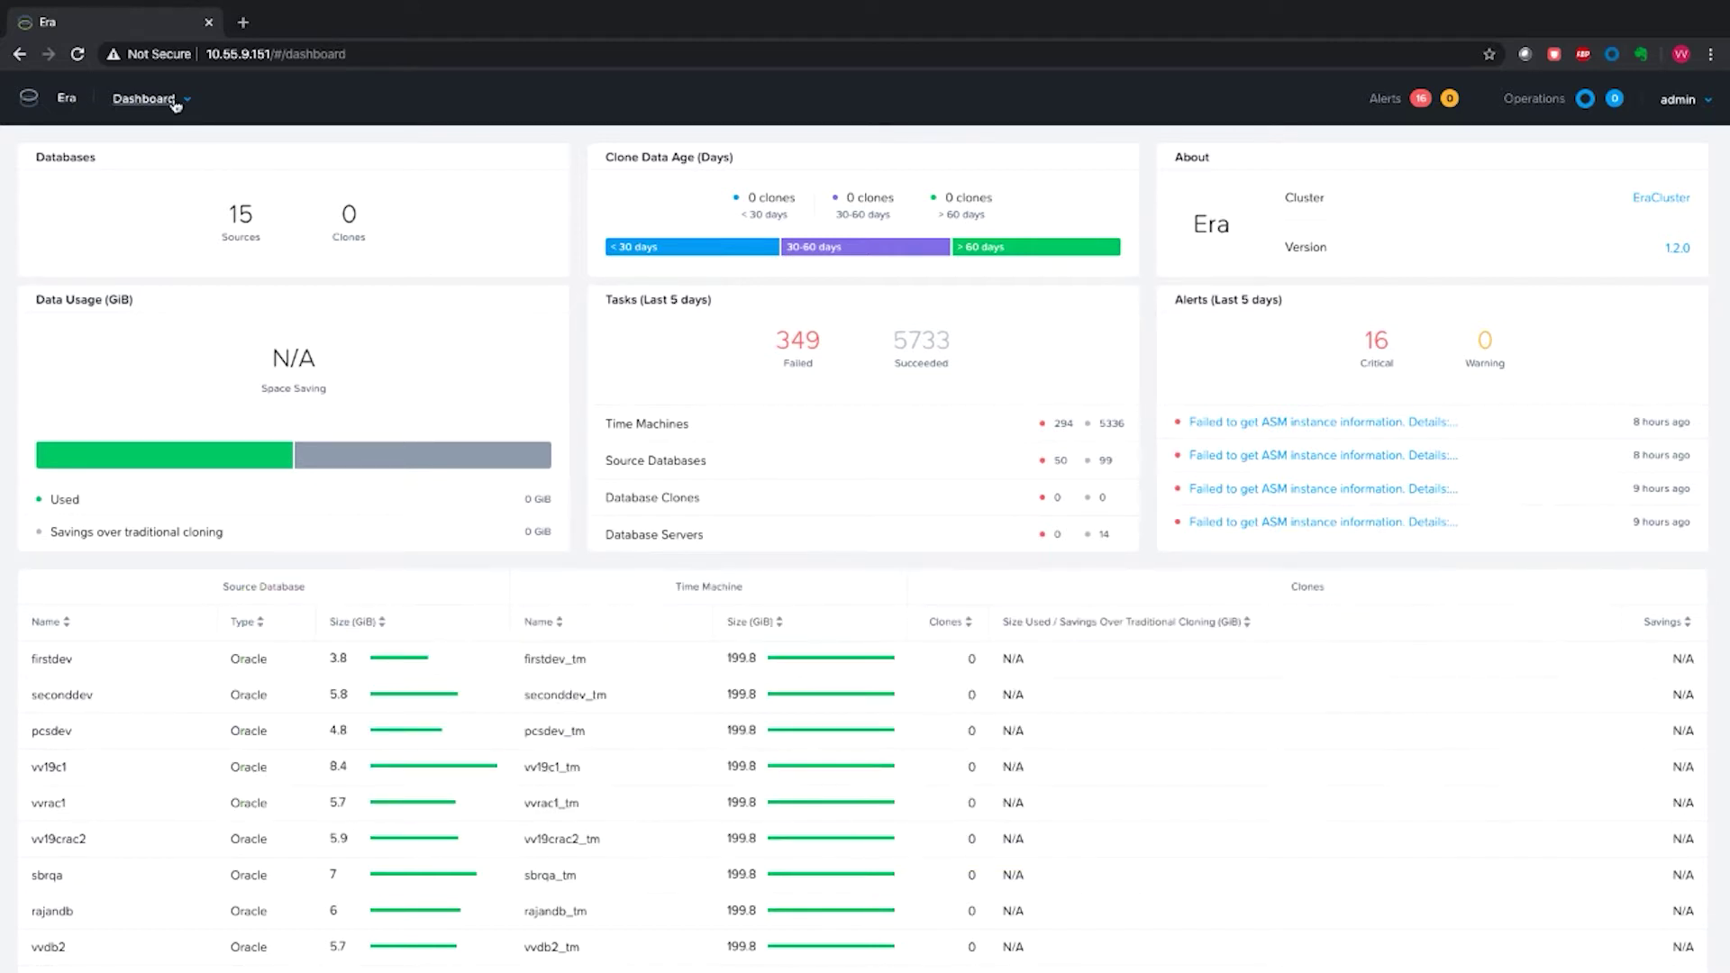
- Open the versions of the oracledb19c software profile
click(174, 102)
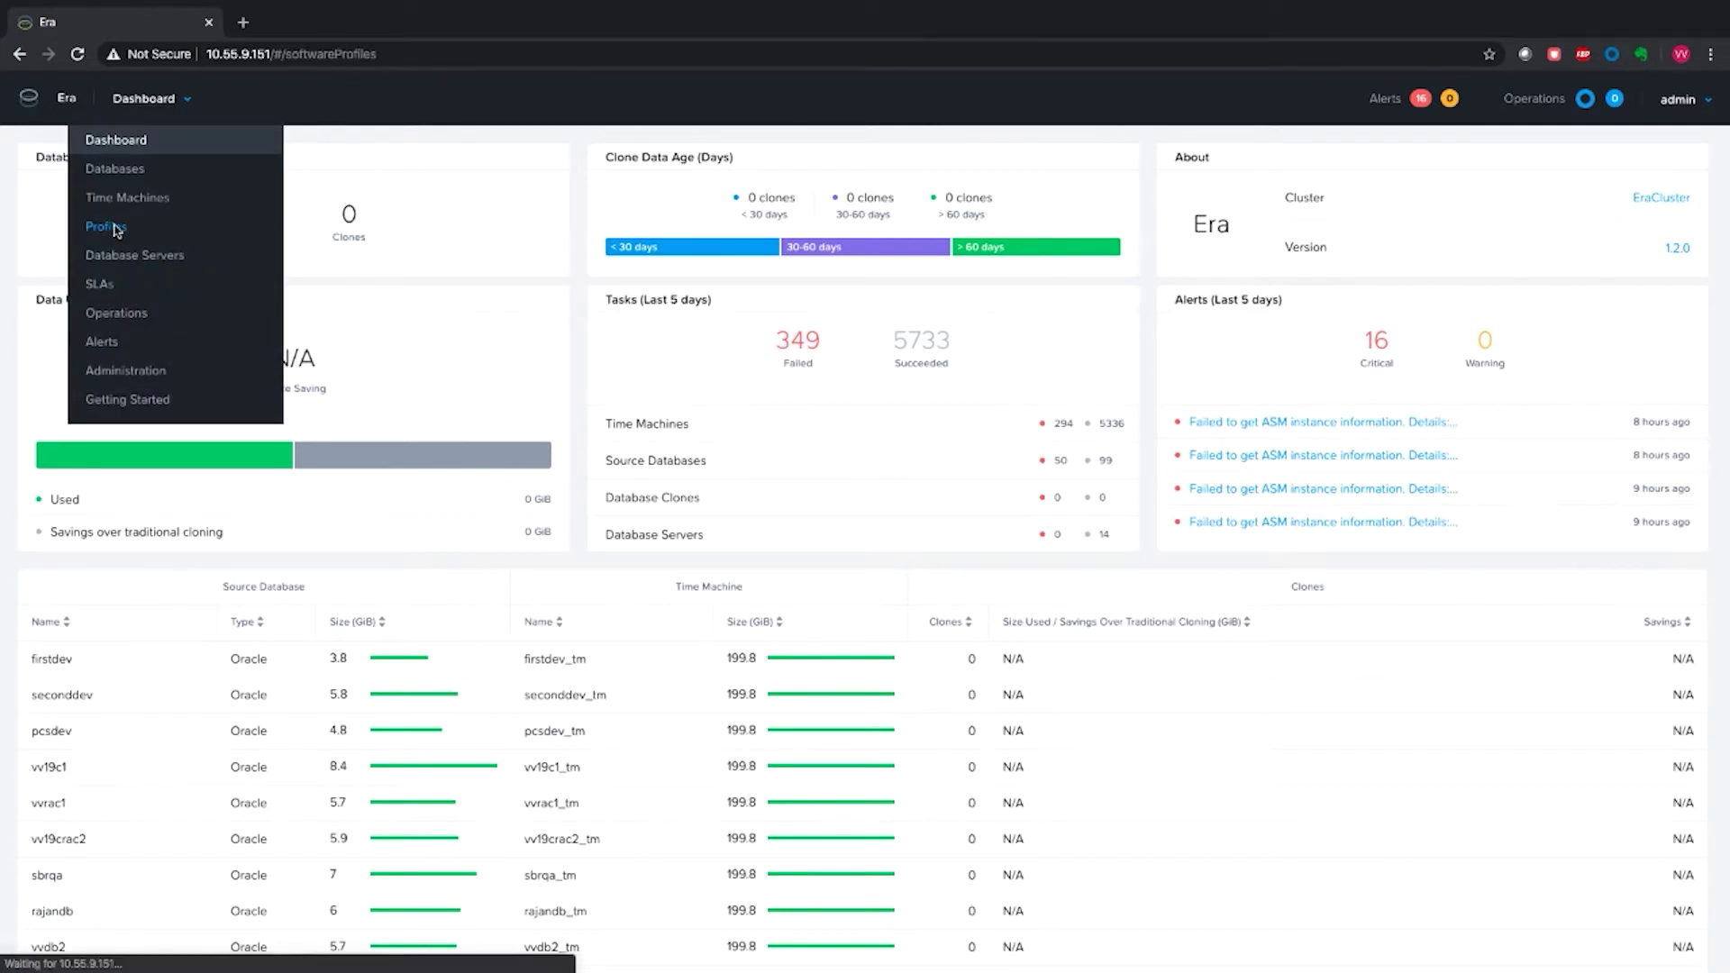
click(115, 228)
click(276, 244)
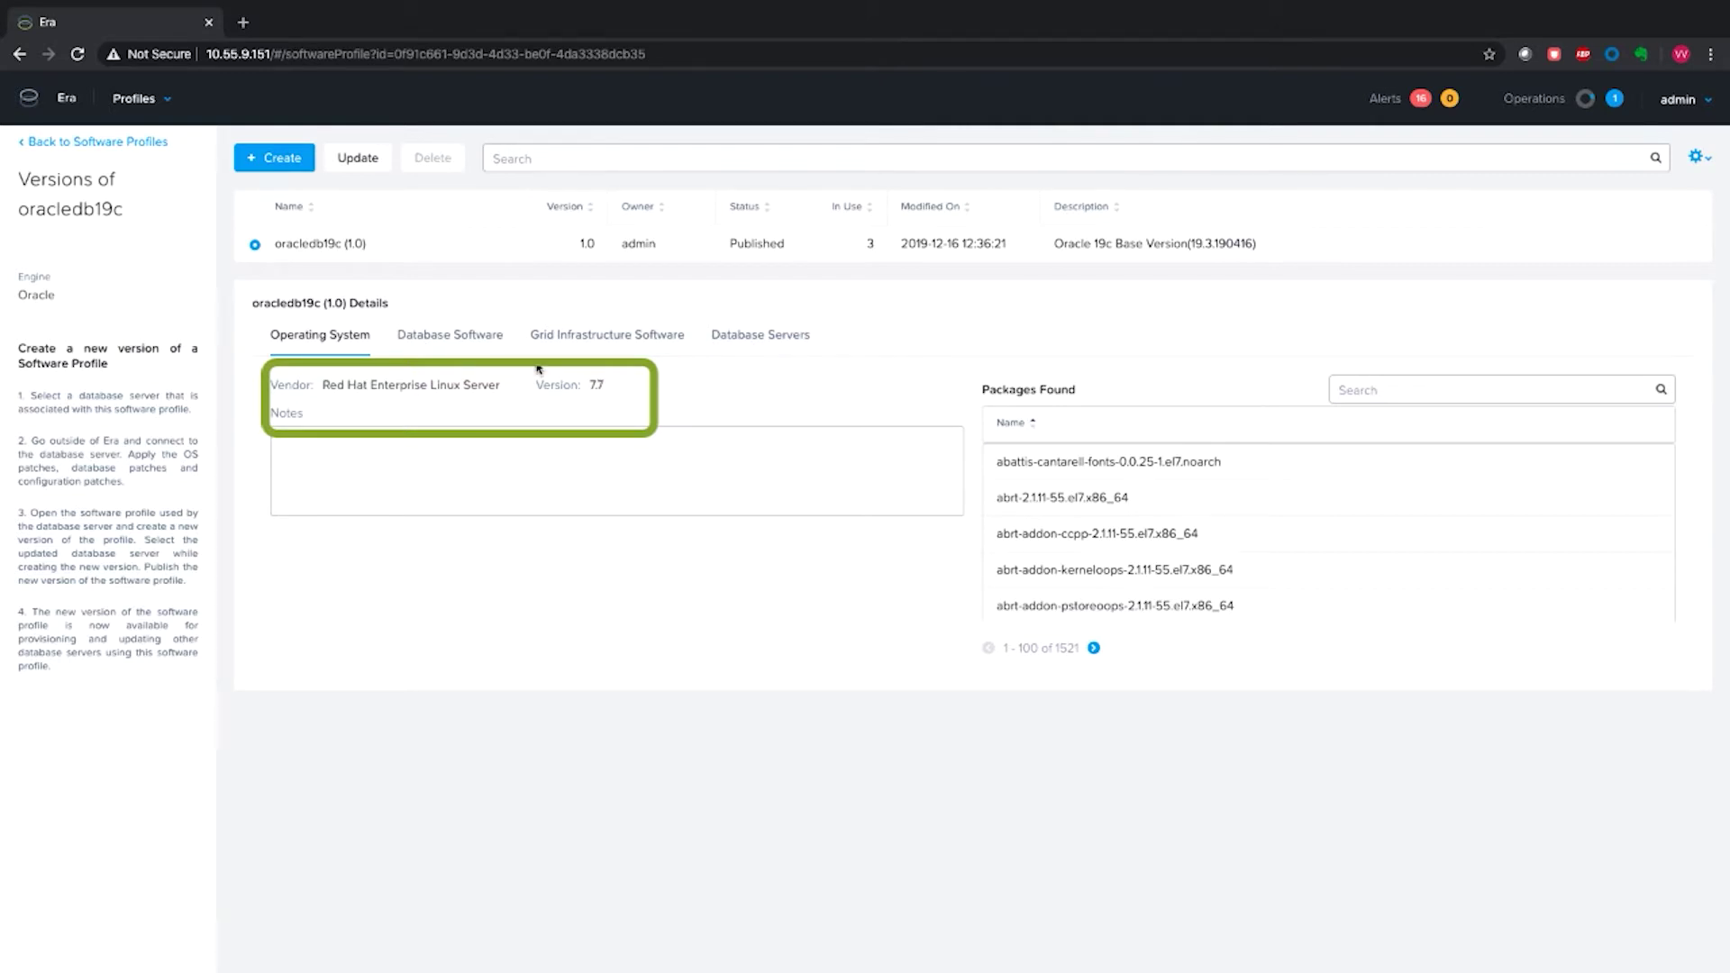
- Examine the database software patches, grid infrastructure patches and associated database servers of oracledb19c (1.0)
click(457, 343)
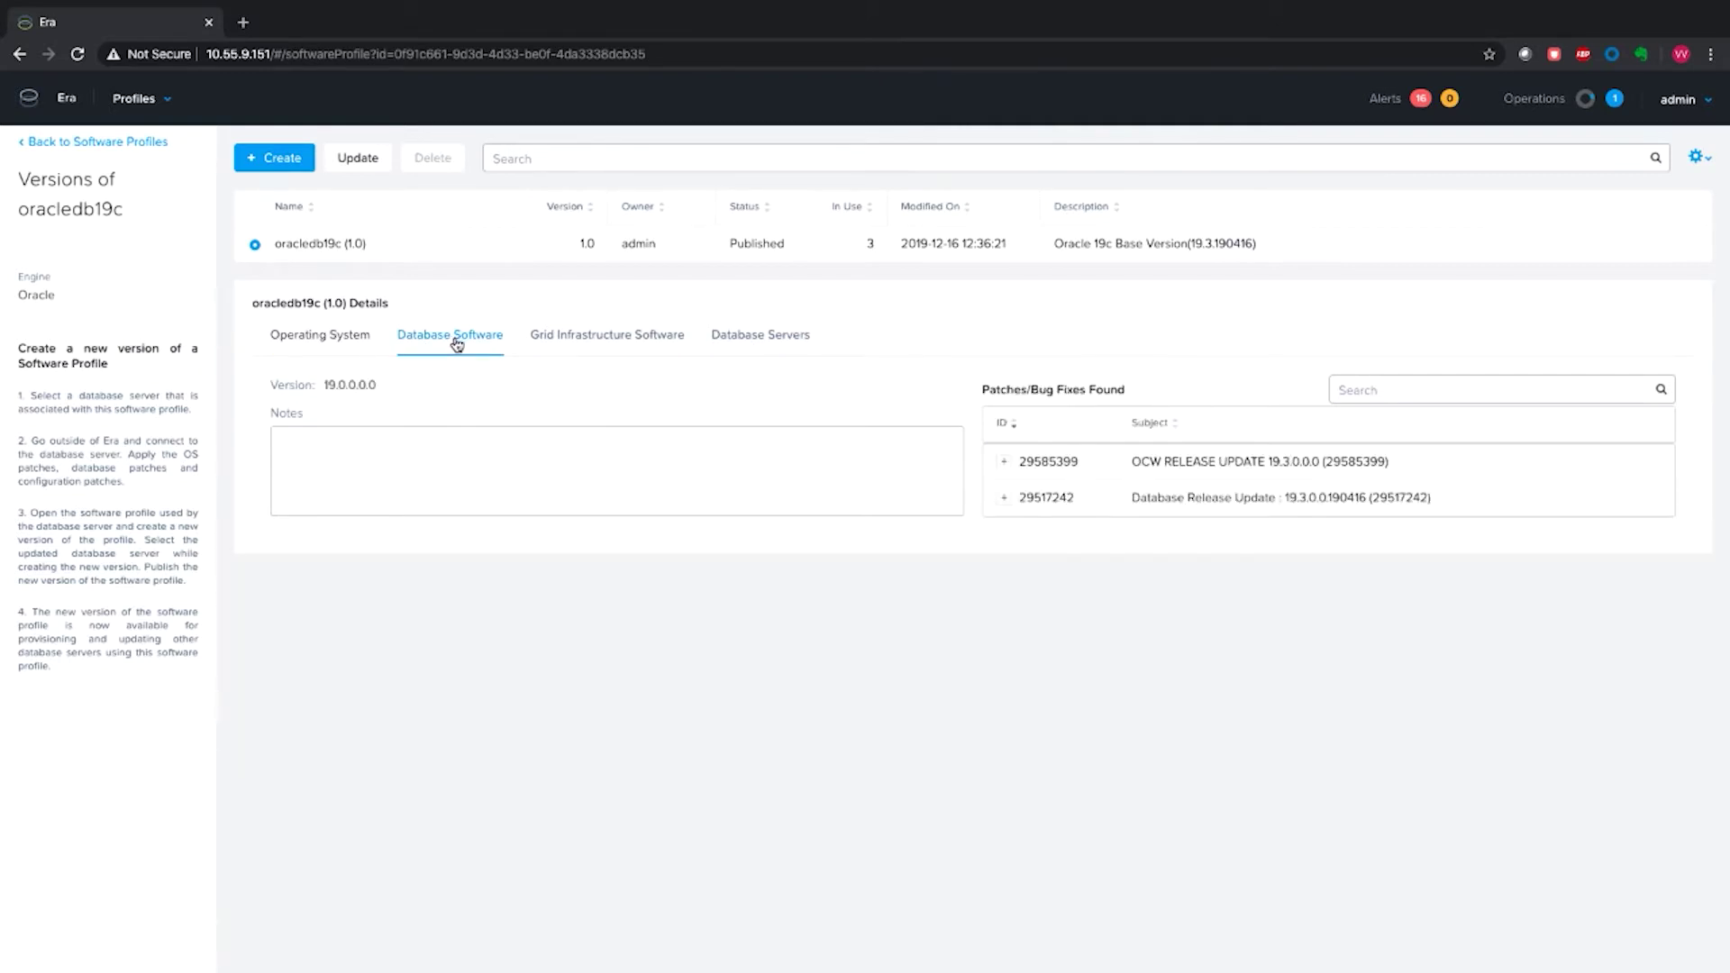
drag(1287, 524, 1360, 524)
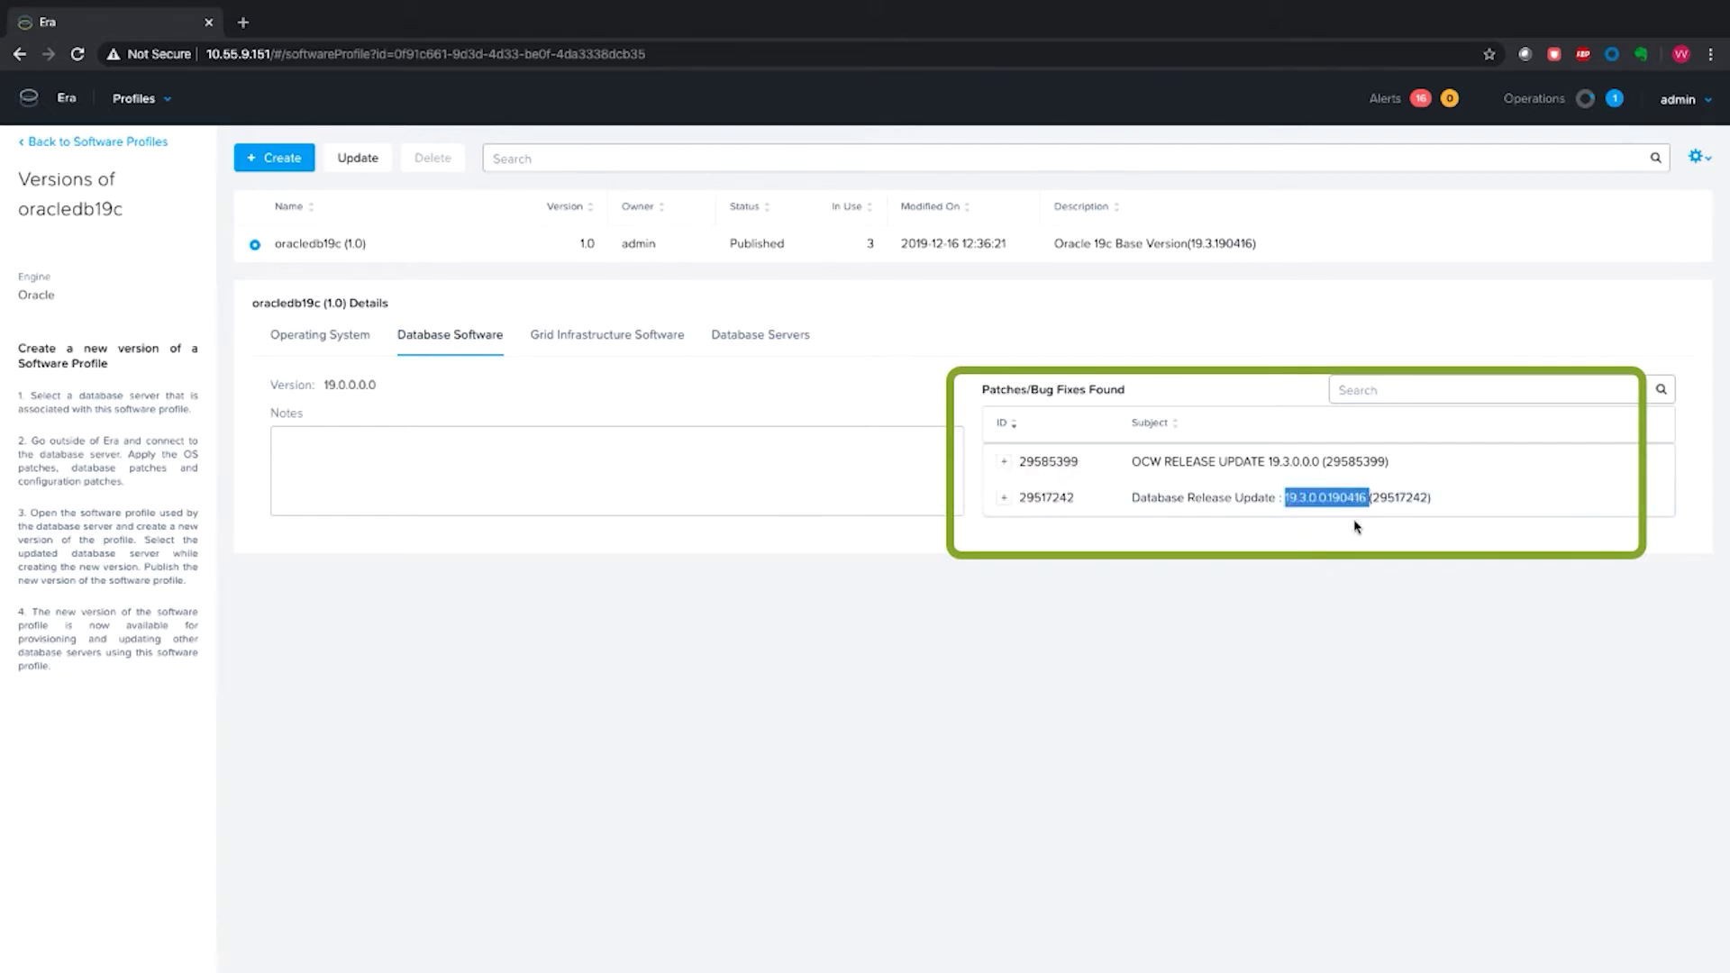
click(599, 336)
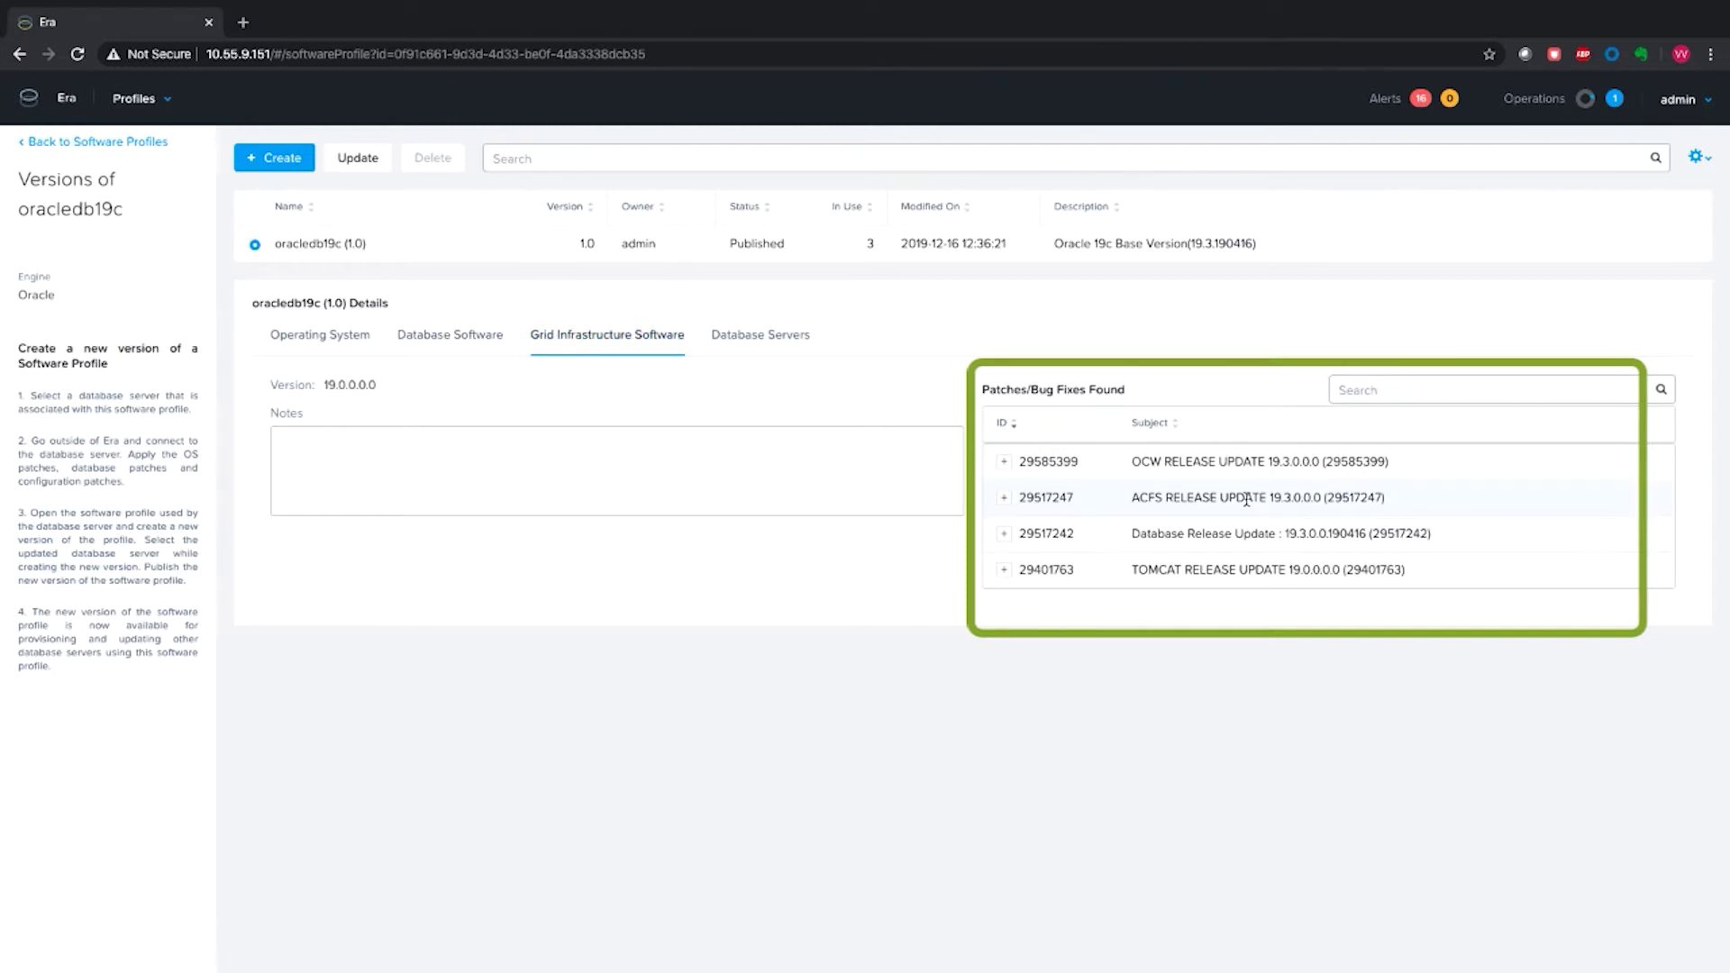
click(783, 341)
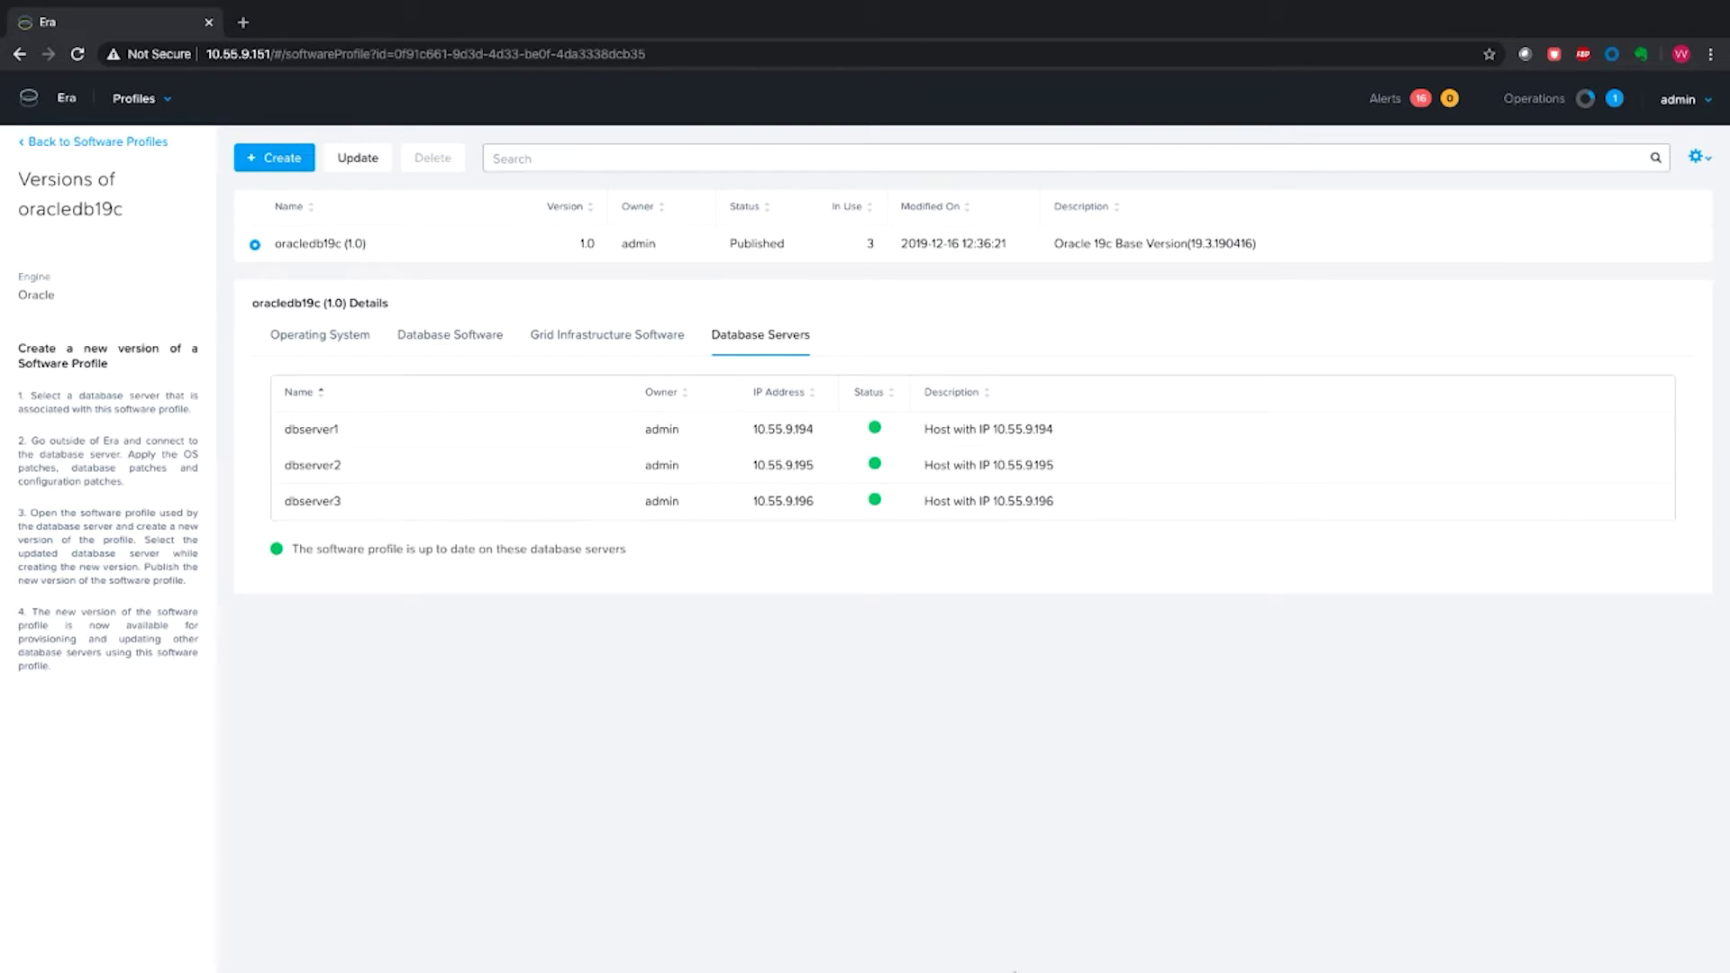
- Switch to the MobaXterm window on the remote desktop and examine the patches applied to the database home in the oracle session
mouse_move(1009, 970)
click(1158, 938)
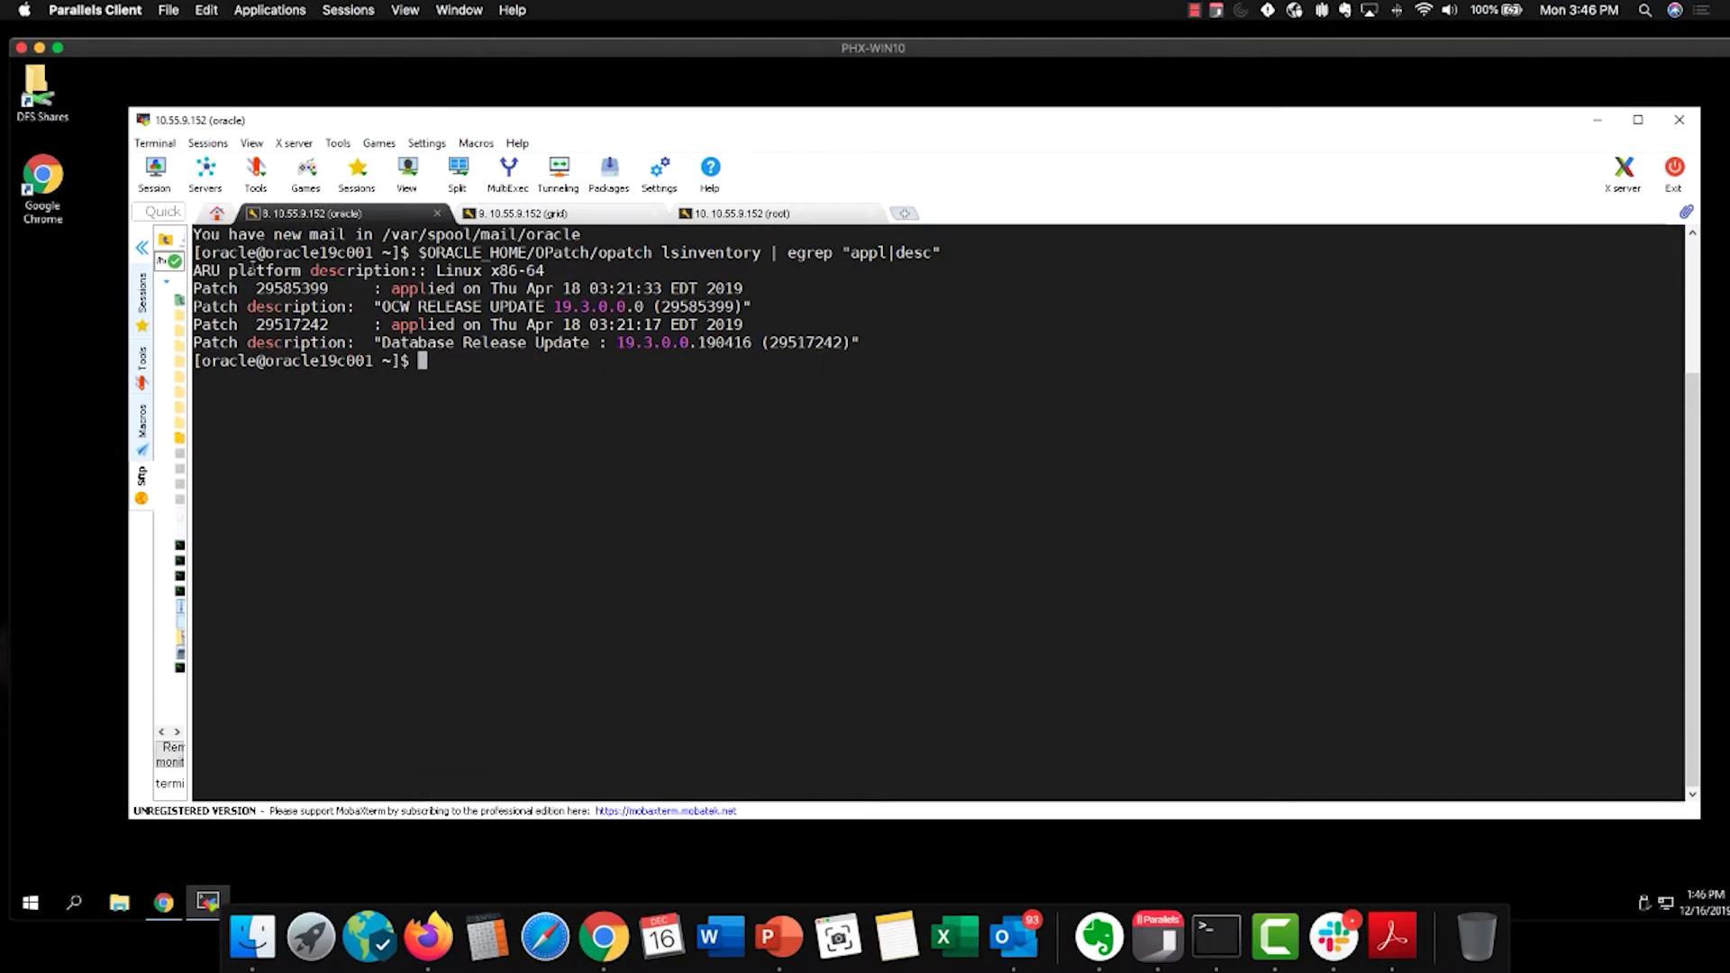
drag(195, 249, 1019, 359)
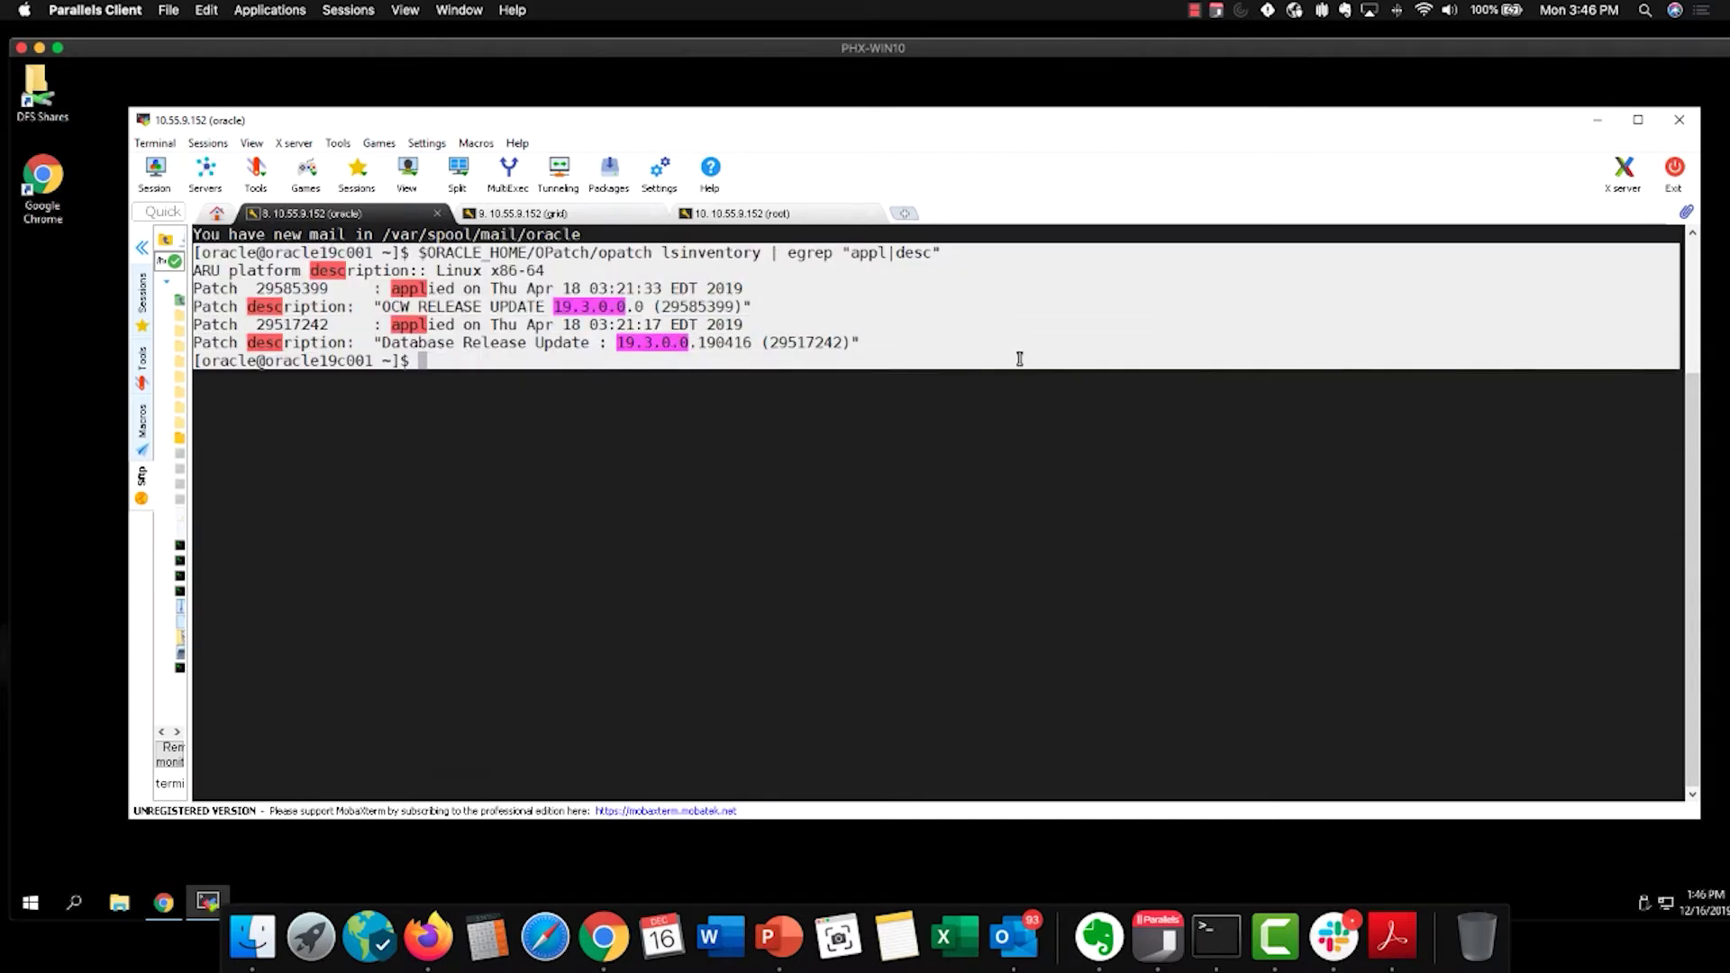
click(896, 446)
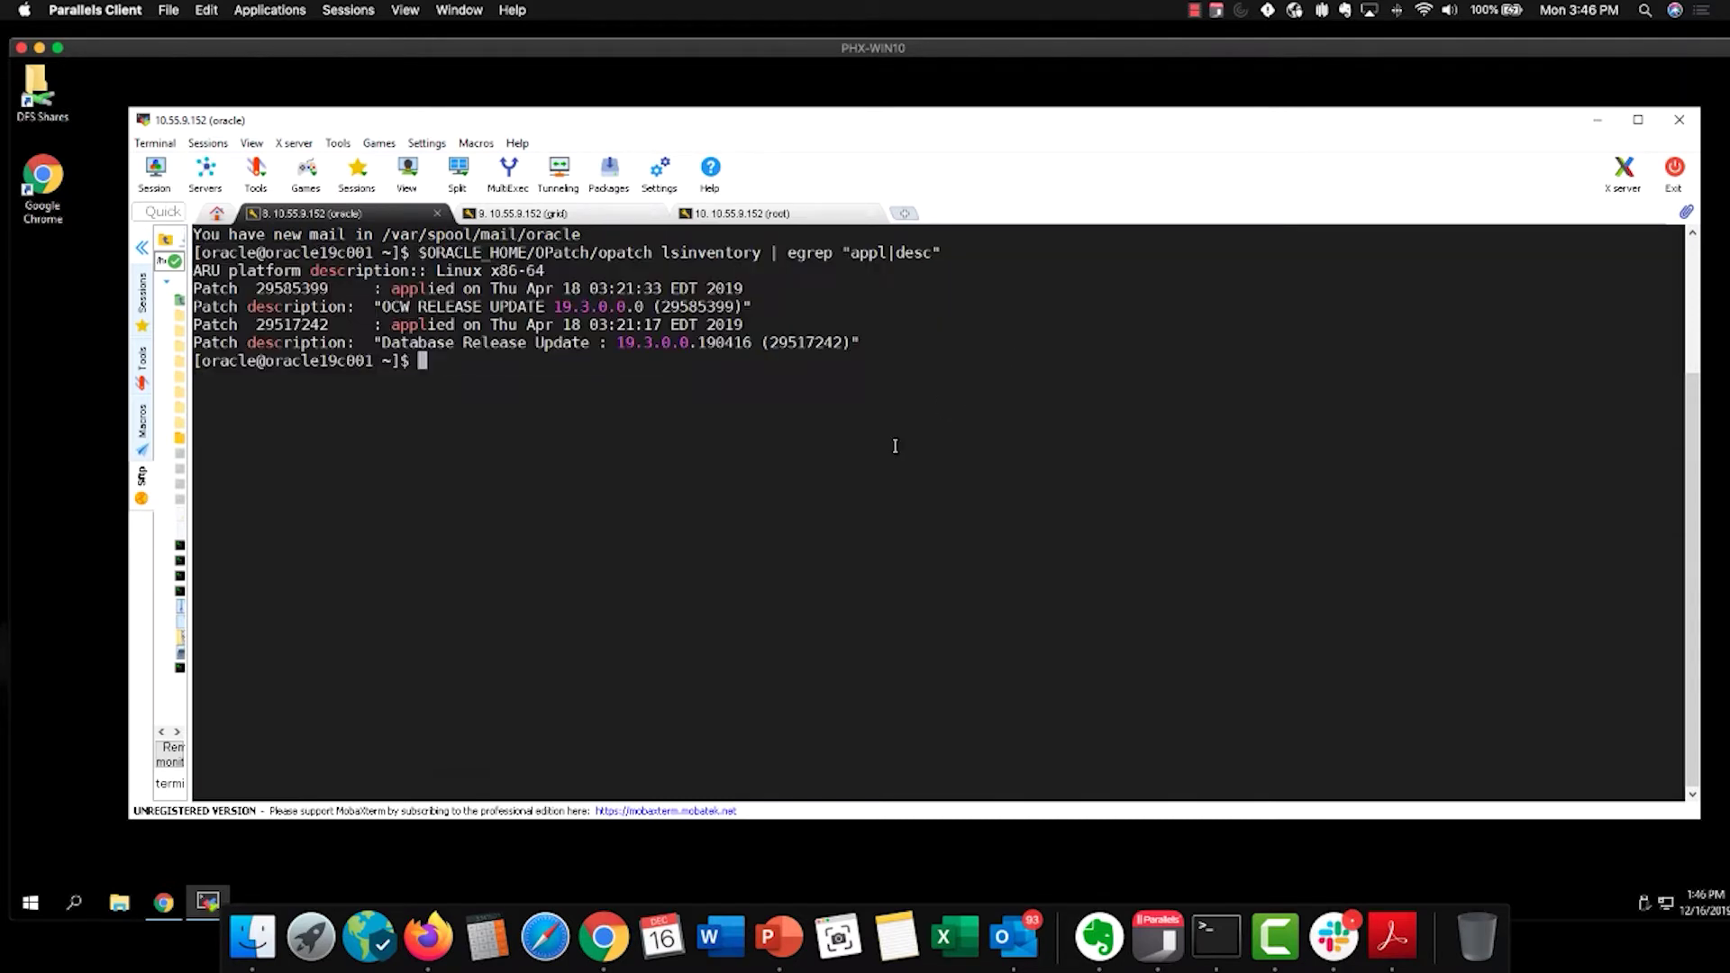
- Review the grid session's patch inventory and the 30116789 patch folder in /u01/patch
click(587, 216)
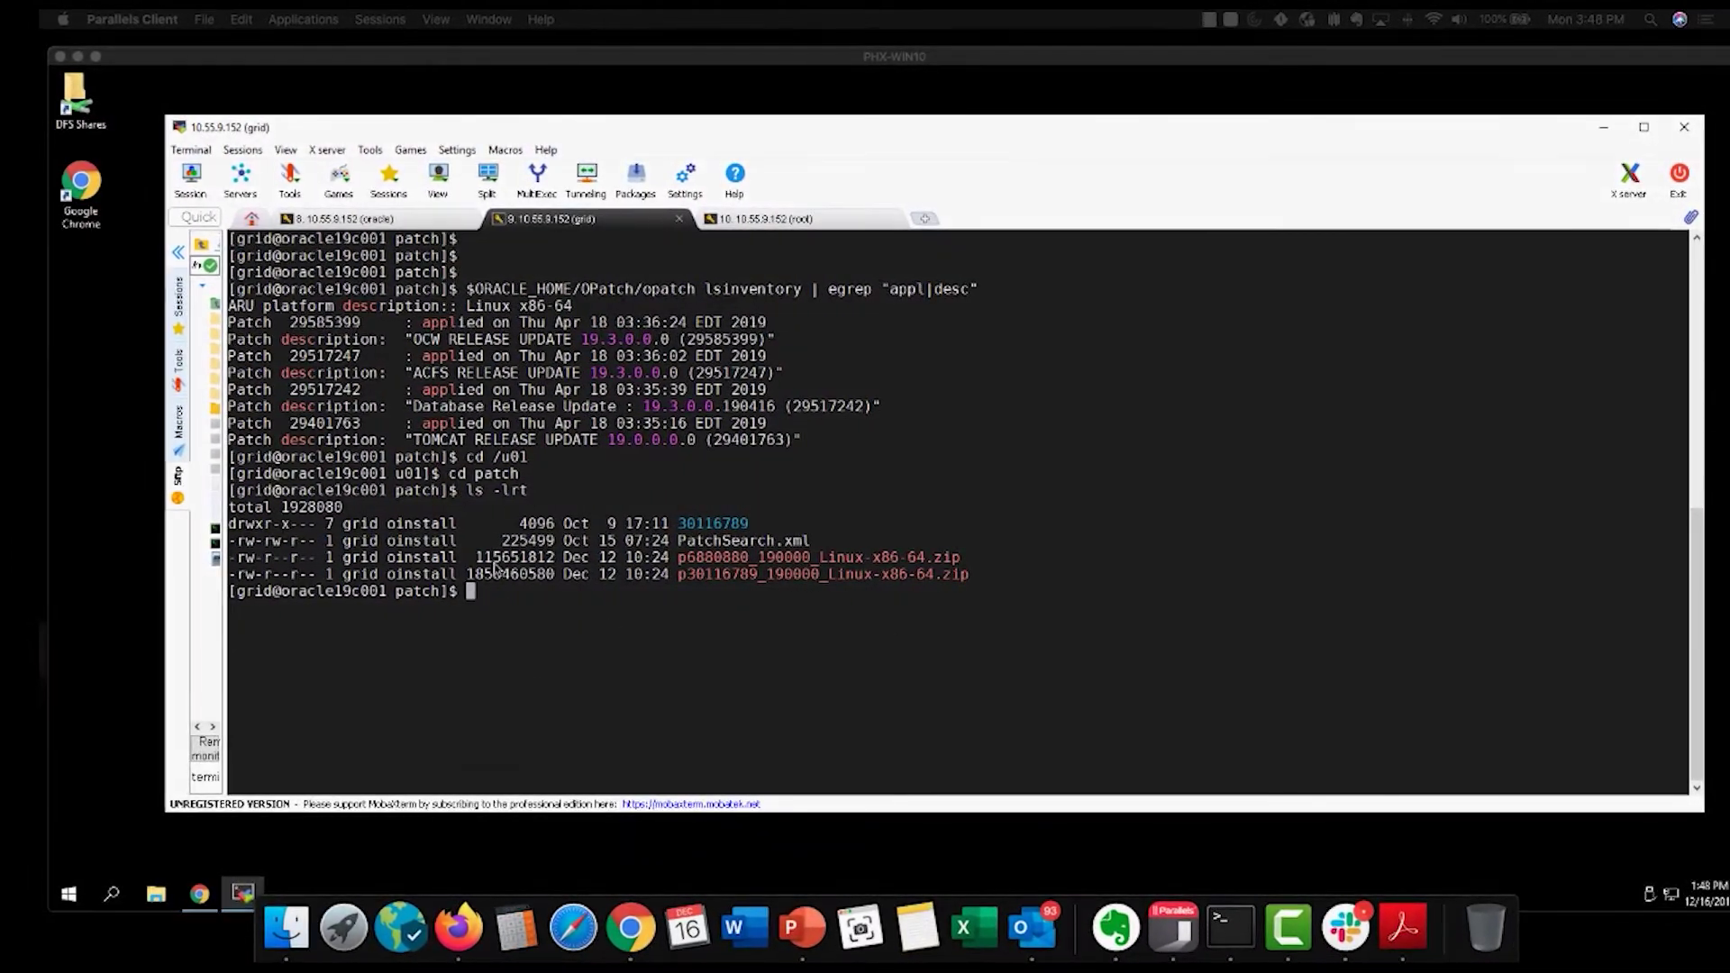
drag(676, 521, 746, 521)
click(705, 651)
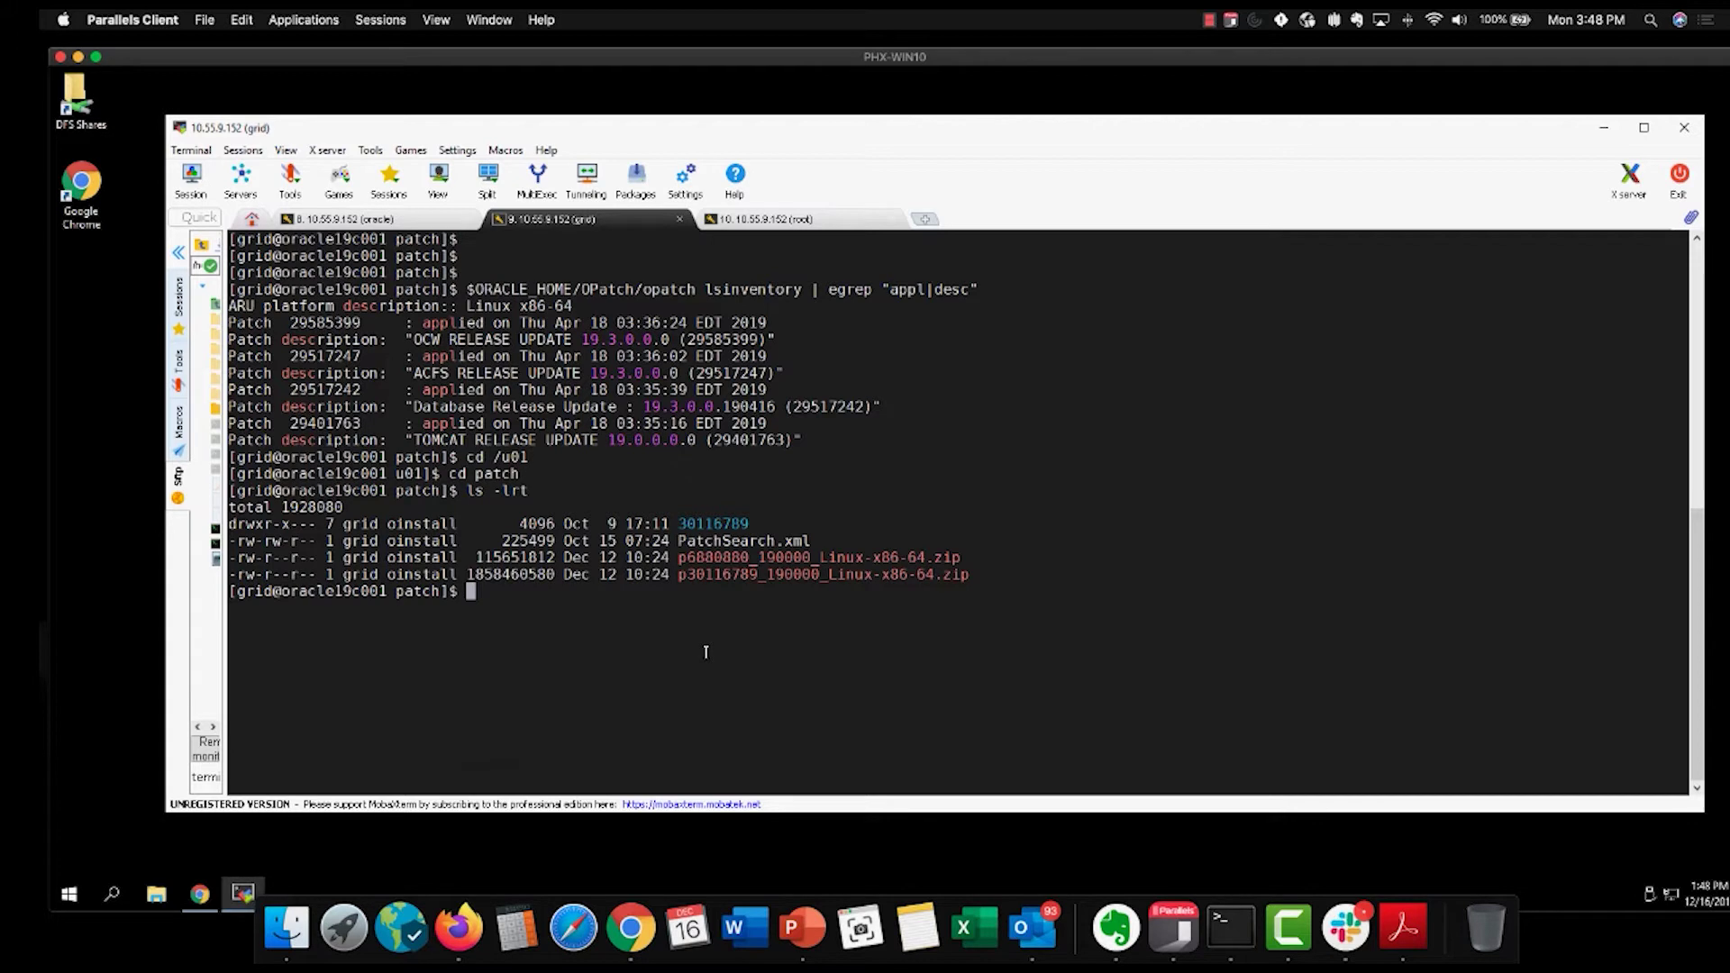
- Paste and run the patching command in the root session from the /u01/app/19.0.0/grid/OPatch directory
click(817, 222)
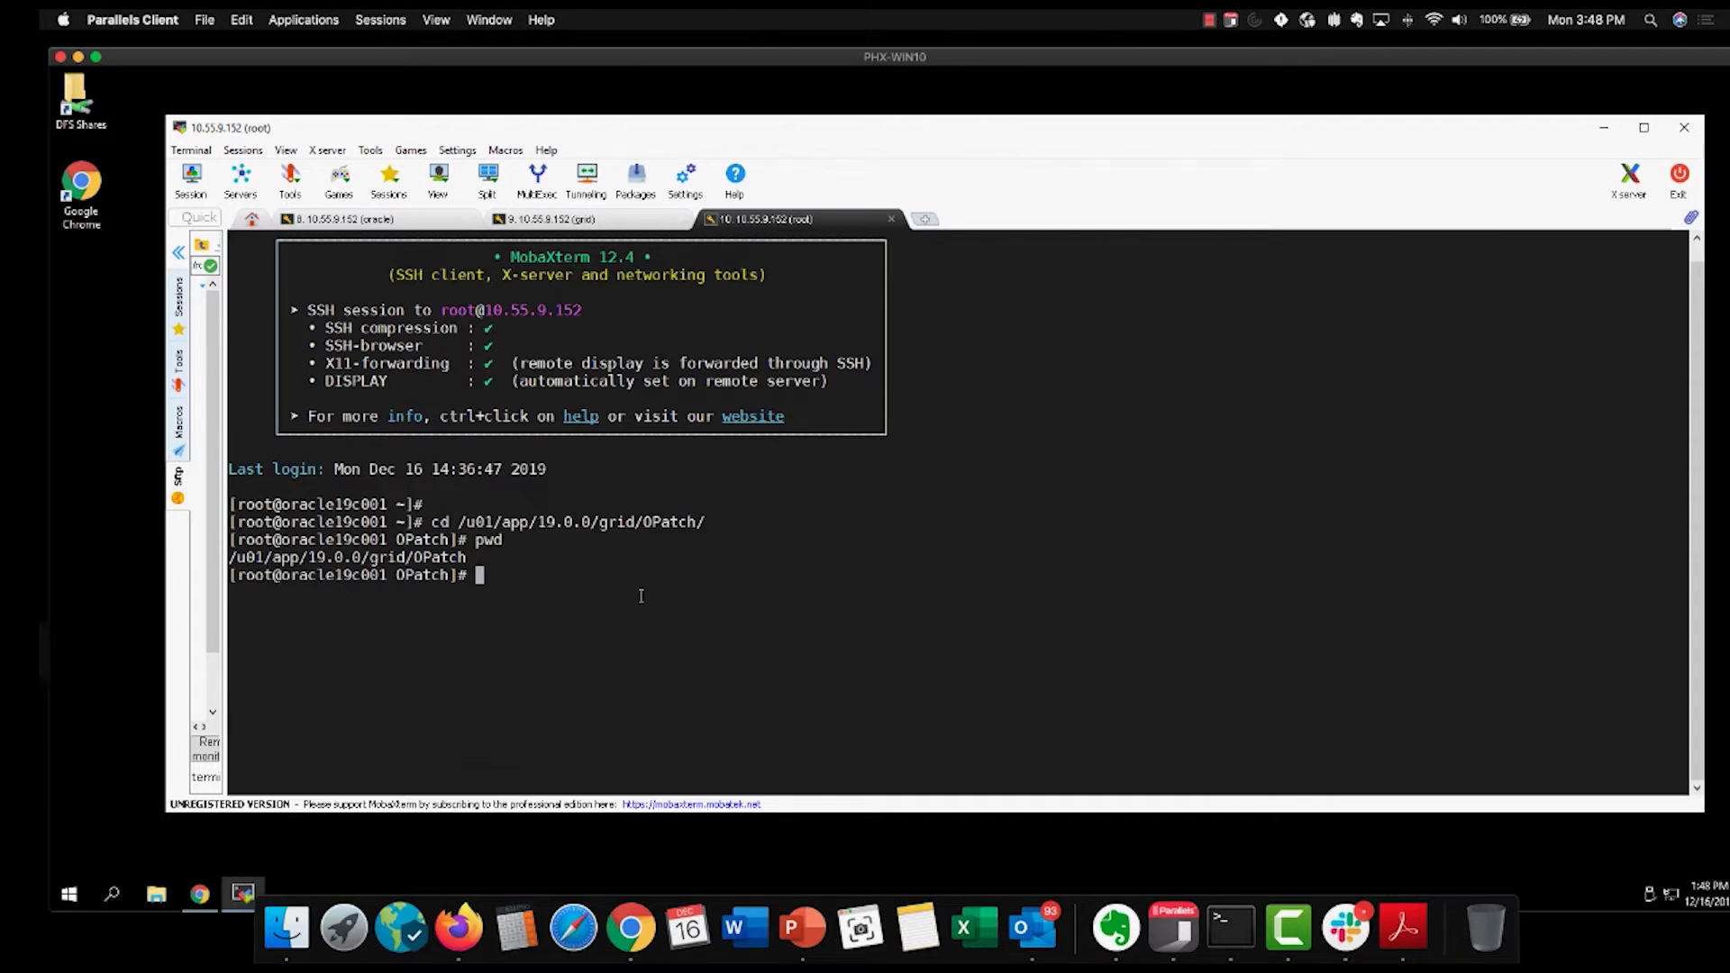
right_click(717, 589)
key(BackSpace)
key(Return)
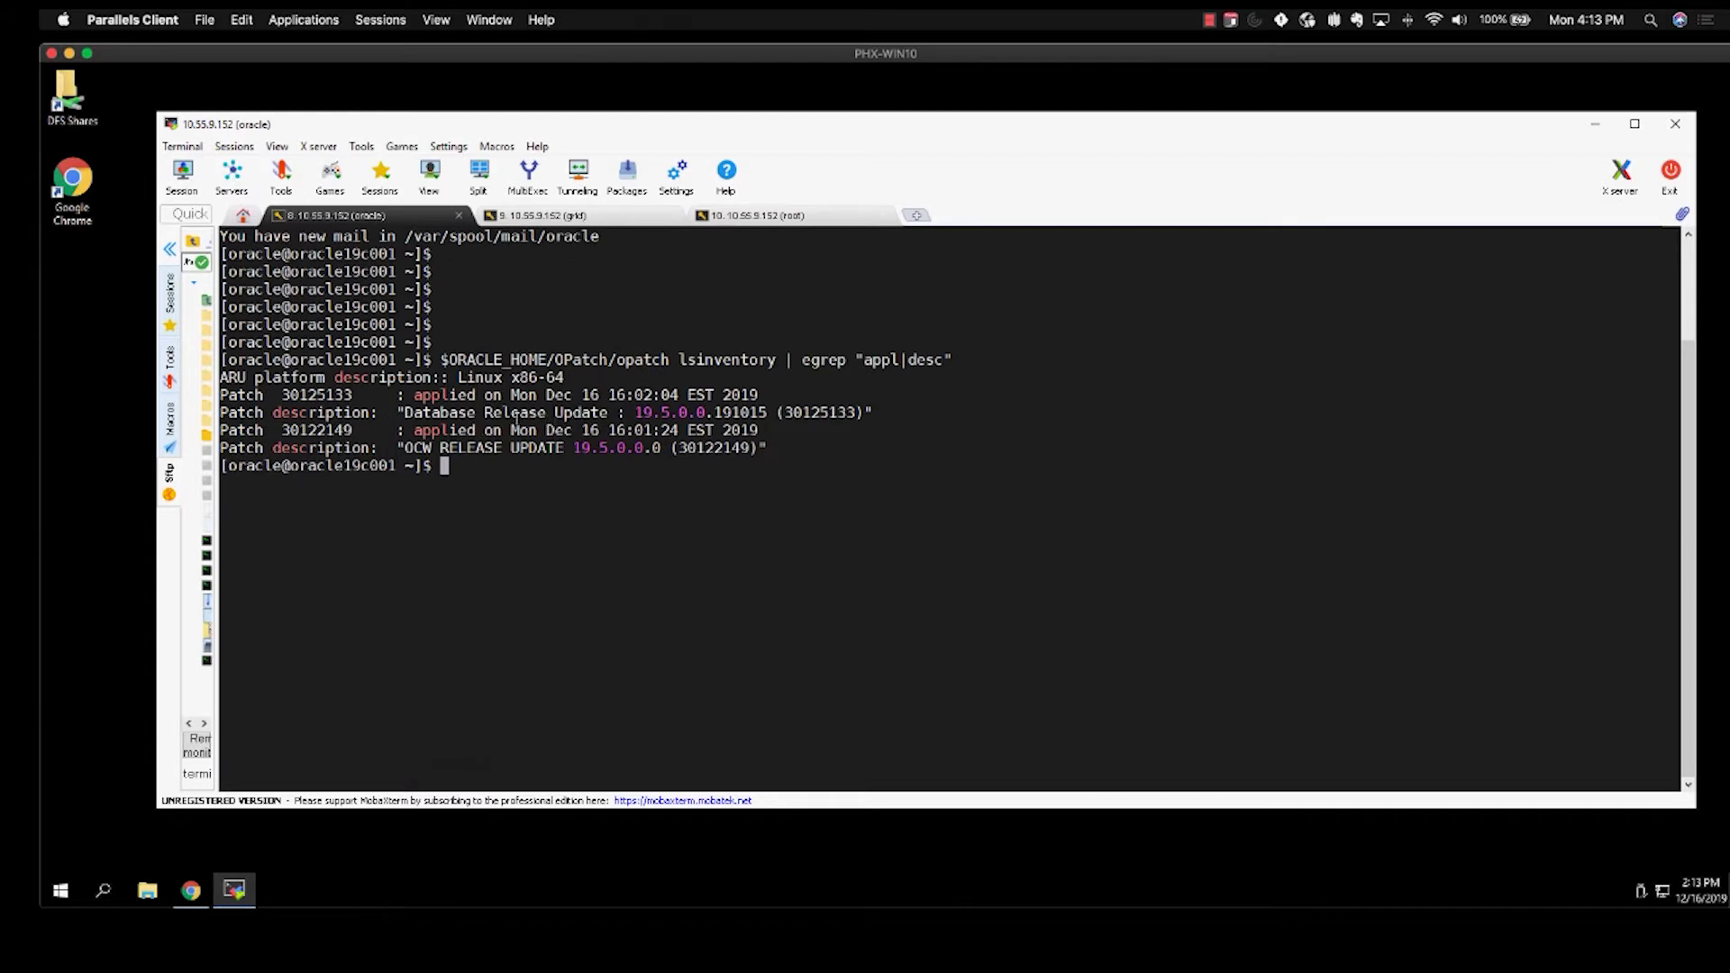
- Check the database release update applied in the oracle session and go over to the grid session to check its patches
drag(403, 412, 767, 412)
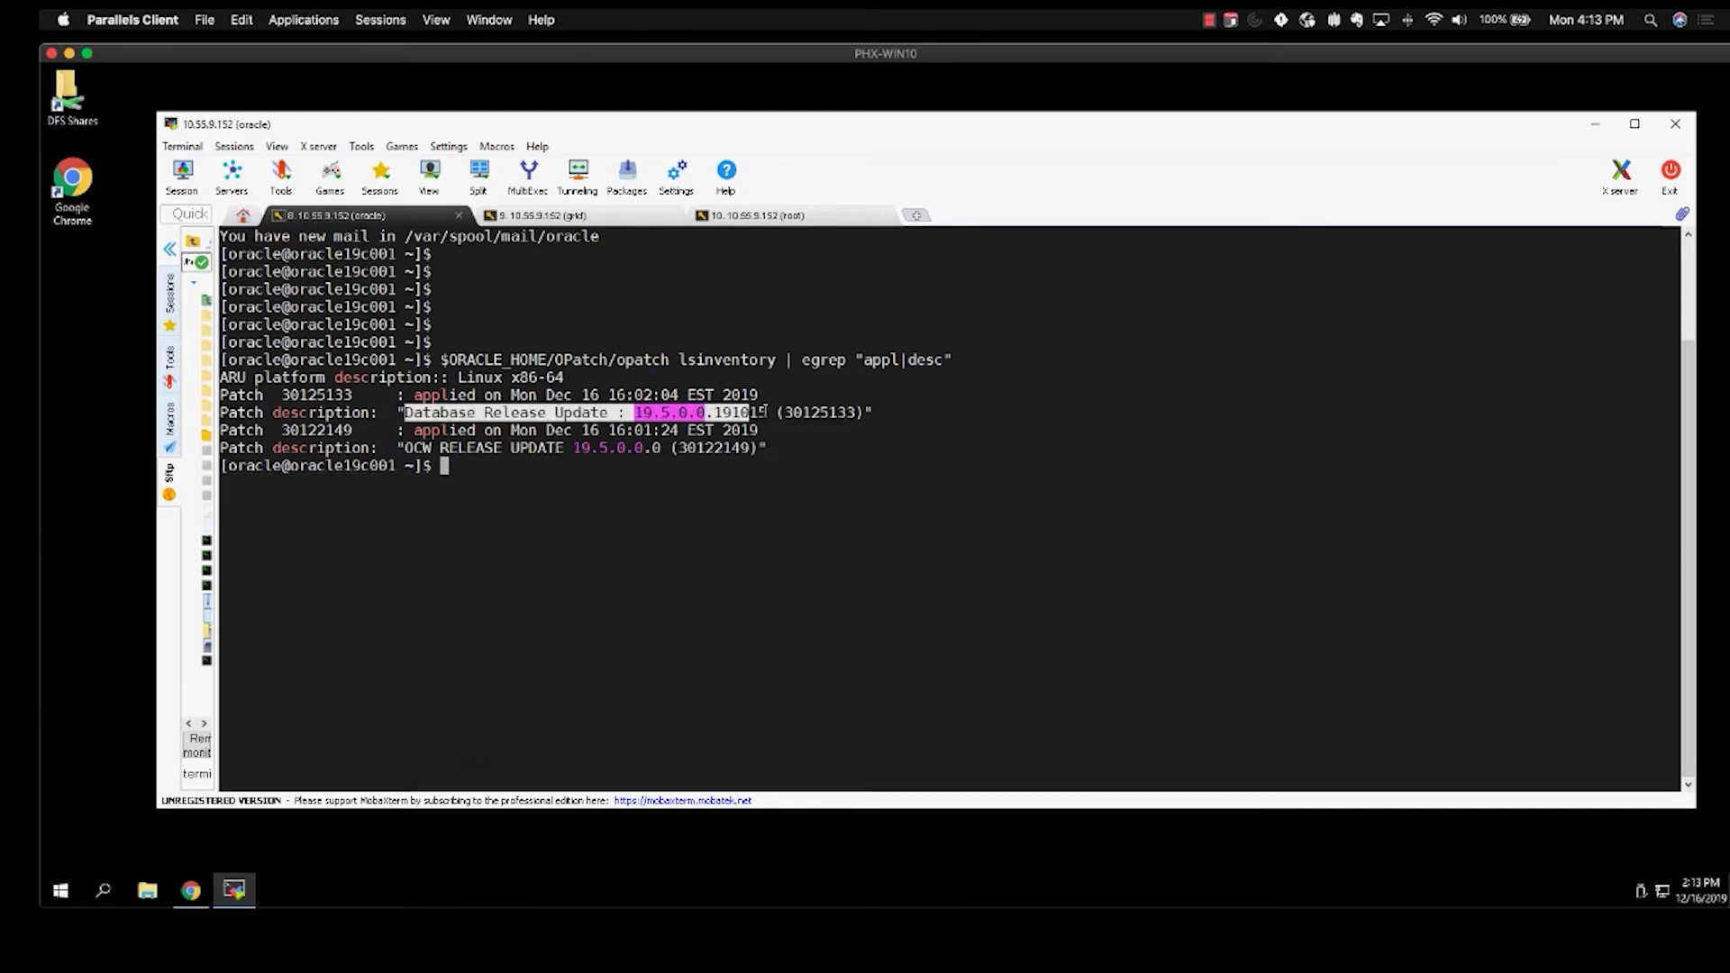
click(592, 230)
click(591, 223)
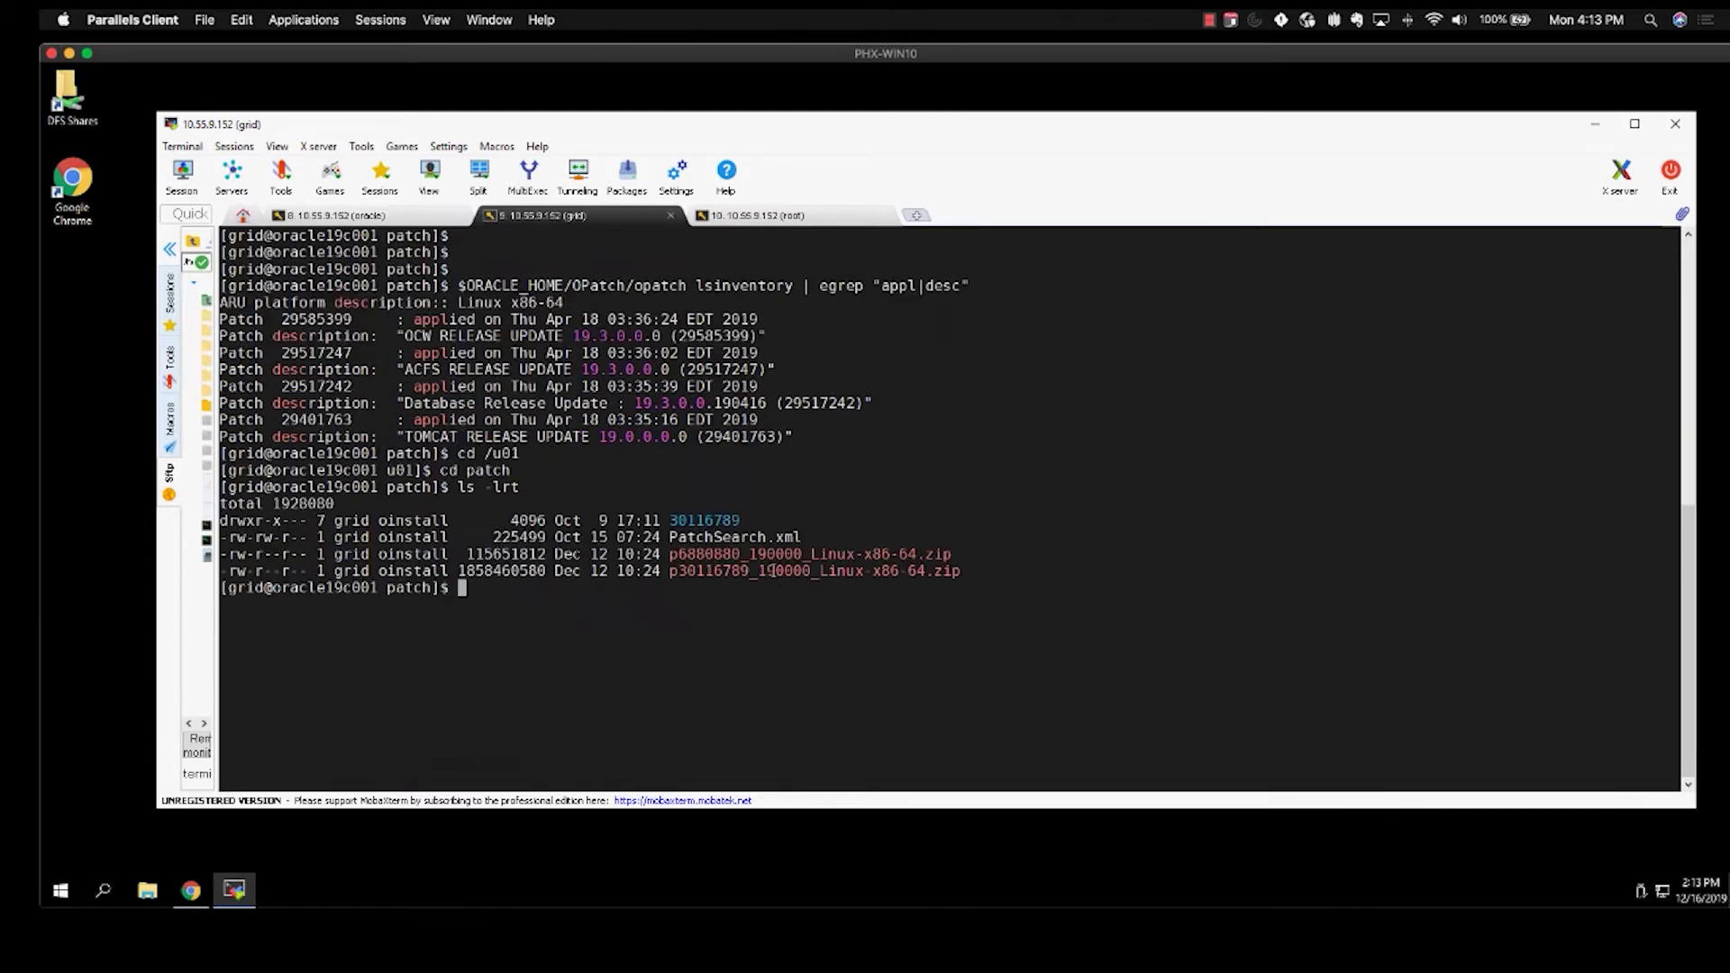
key(Return)
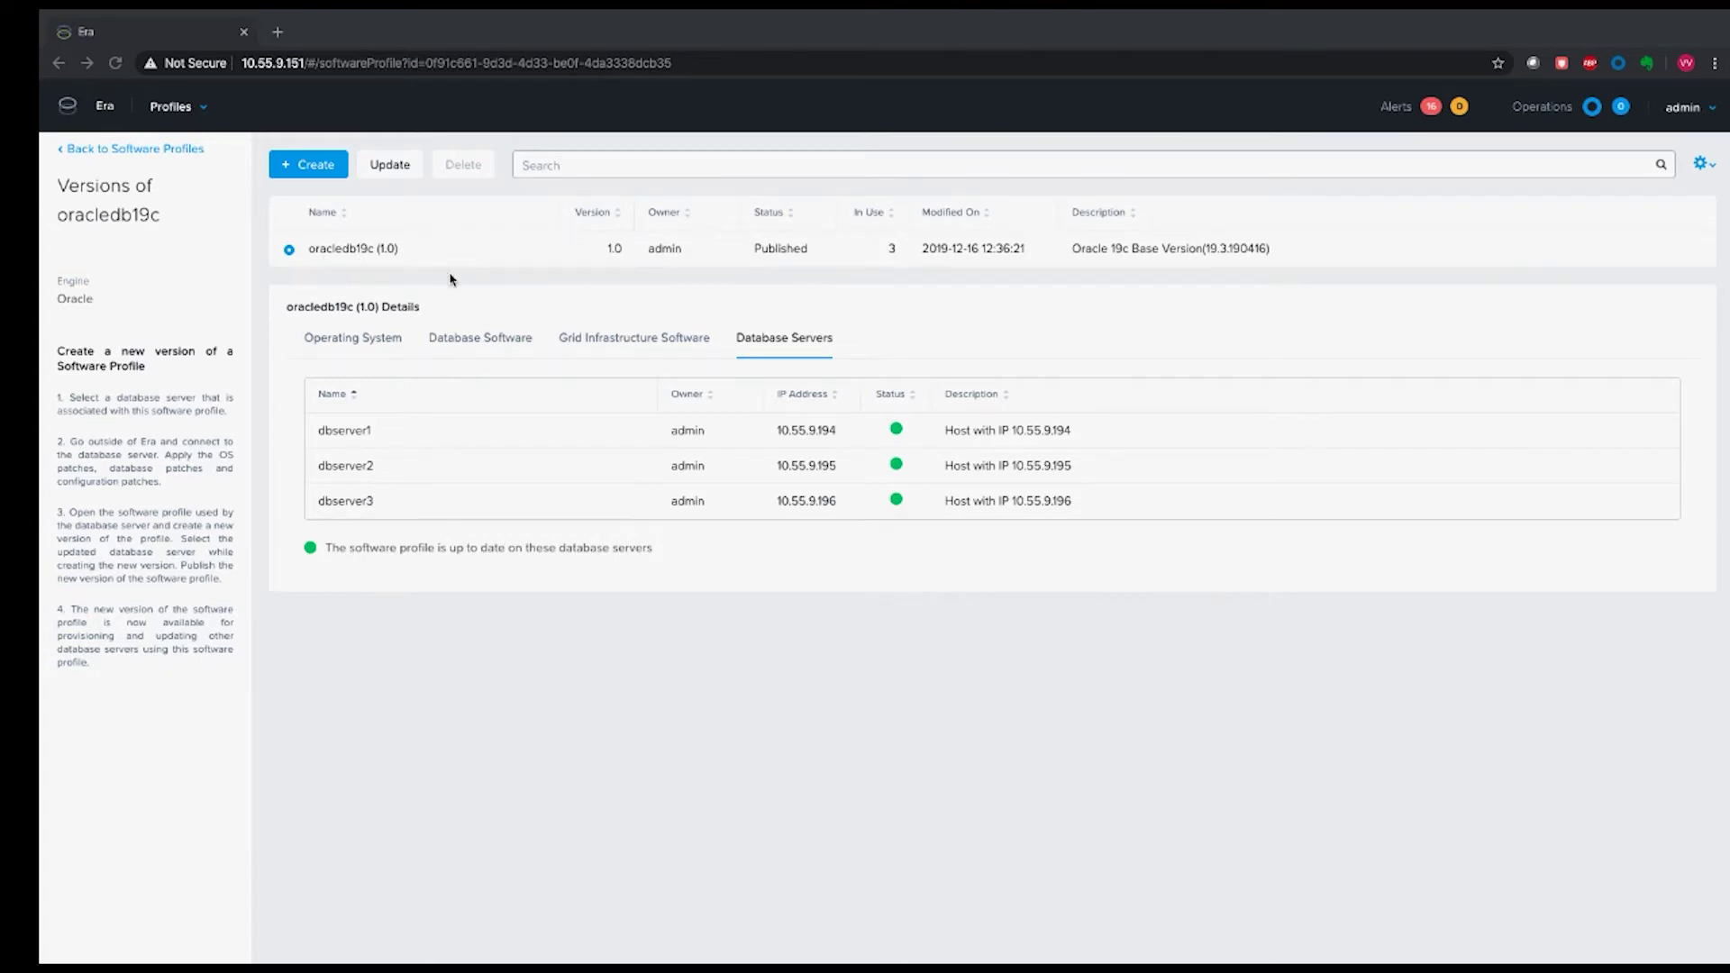
- Create software profile version oracledb19c_OCT_PU, described as "Oracledb 19c with OCT PSU", from database server VV_Oracle19cGI, and view the operation's status
click(324, 164)
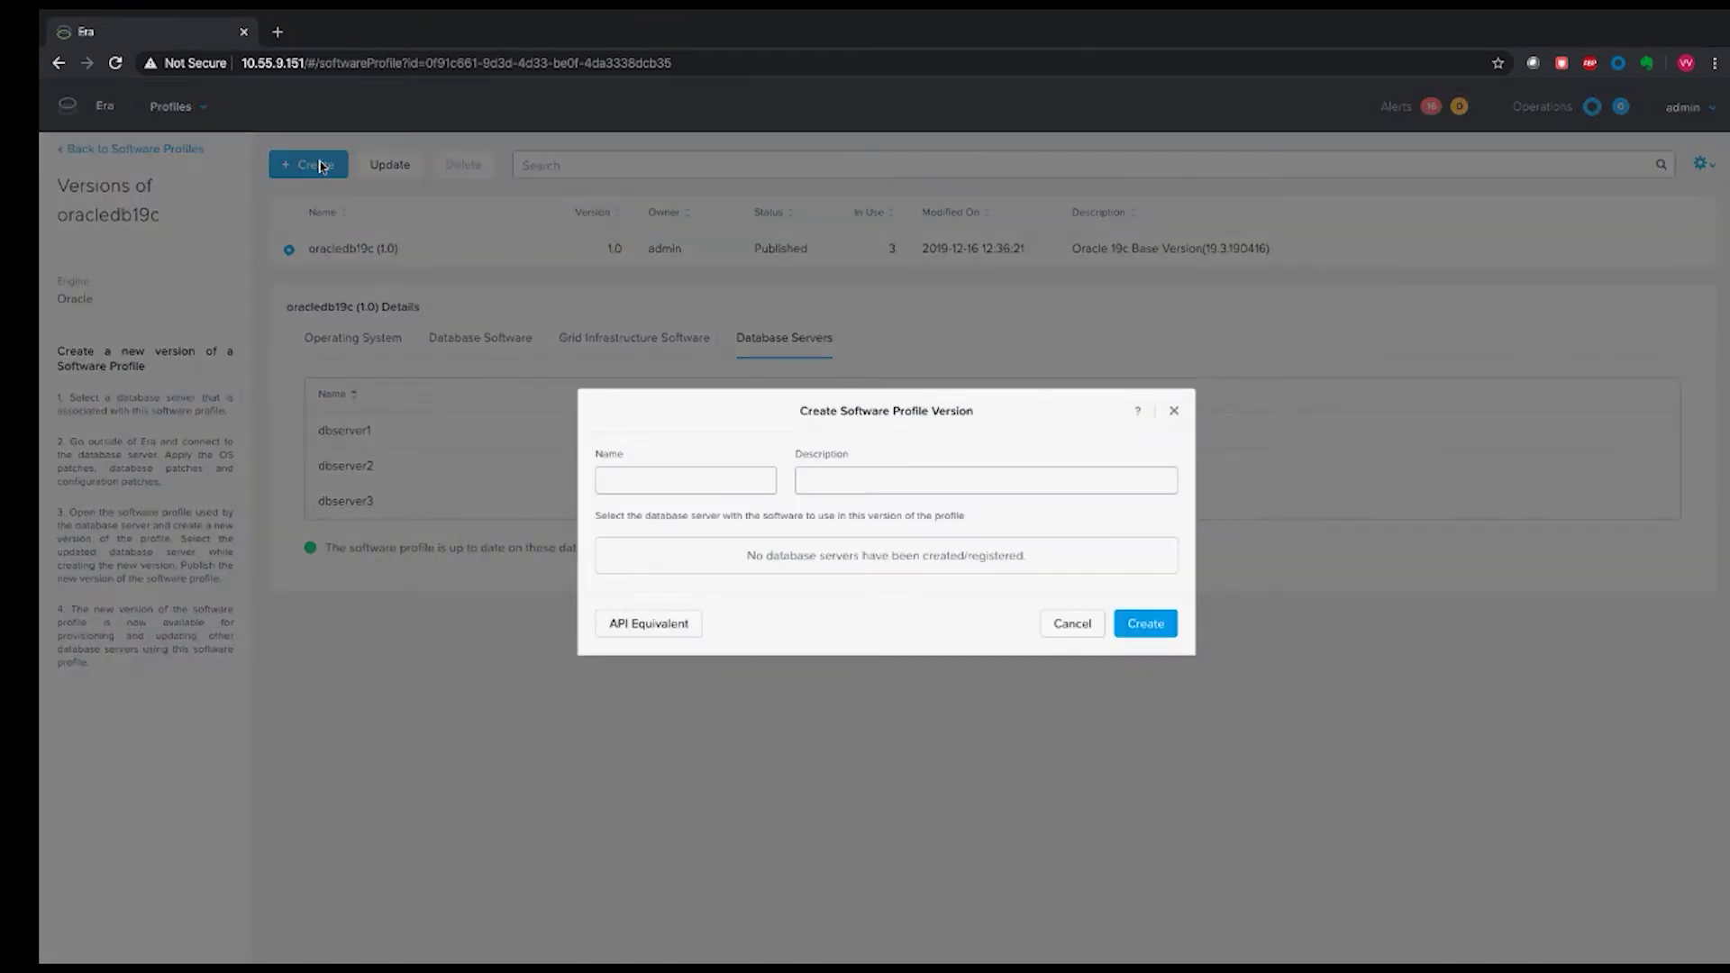
click(630, 479)
text(oracledb19c_OCT_PU)
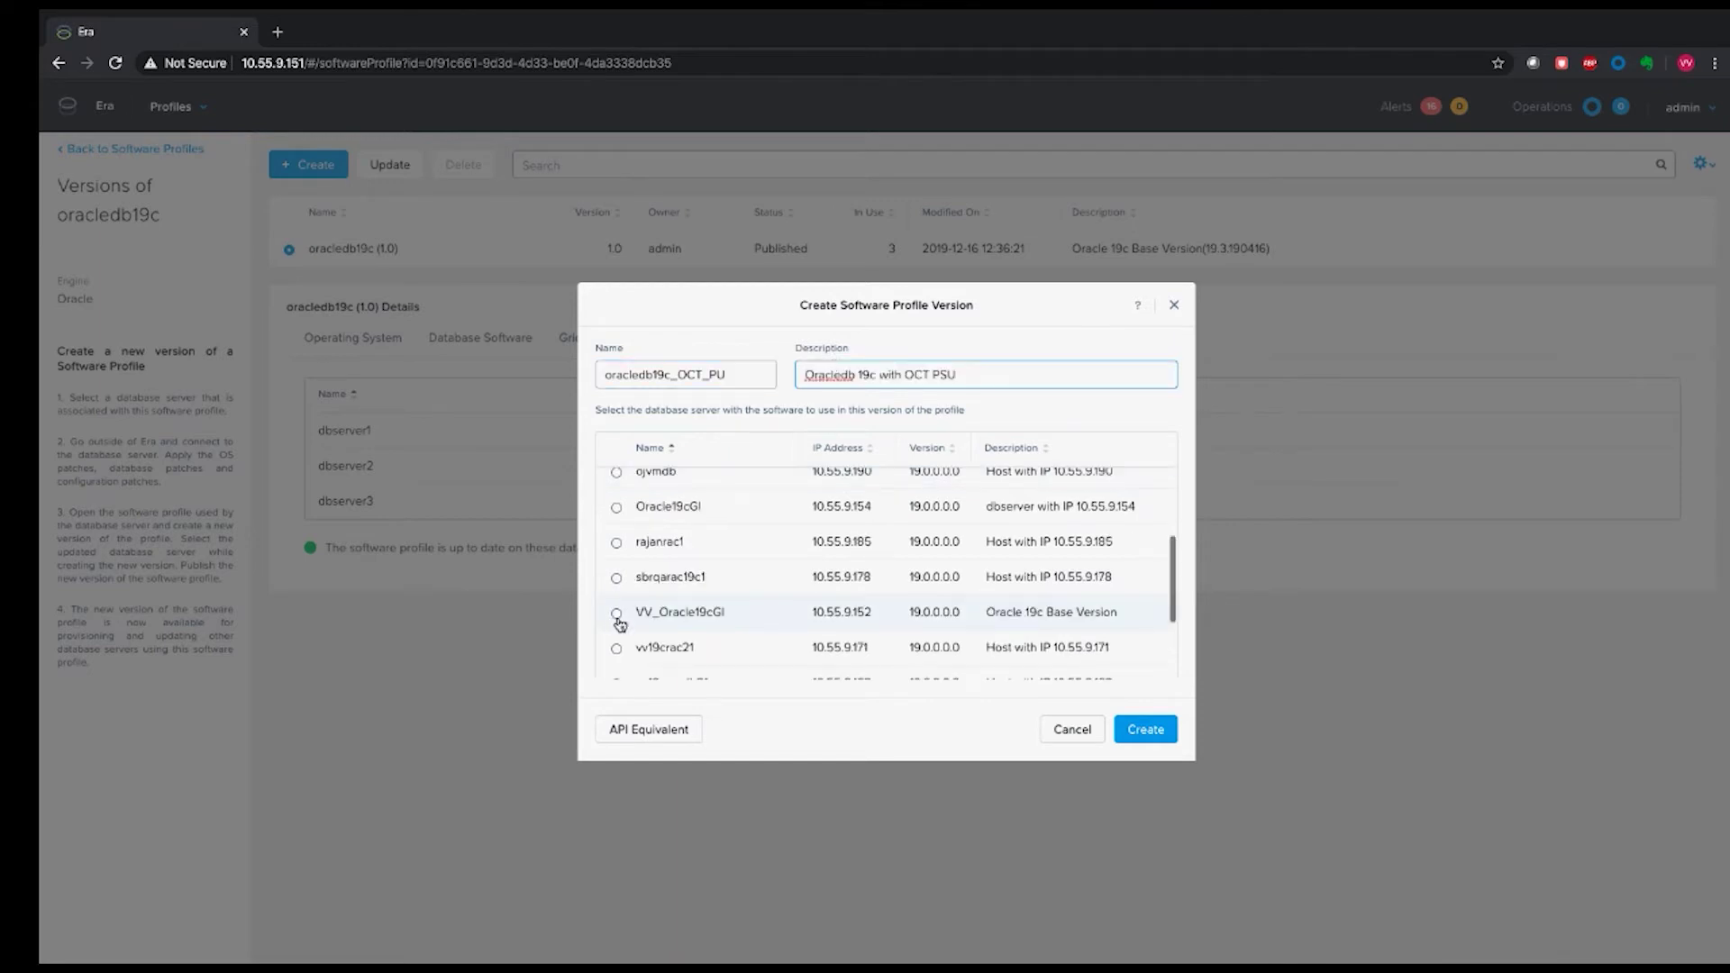
click(616, 612)
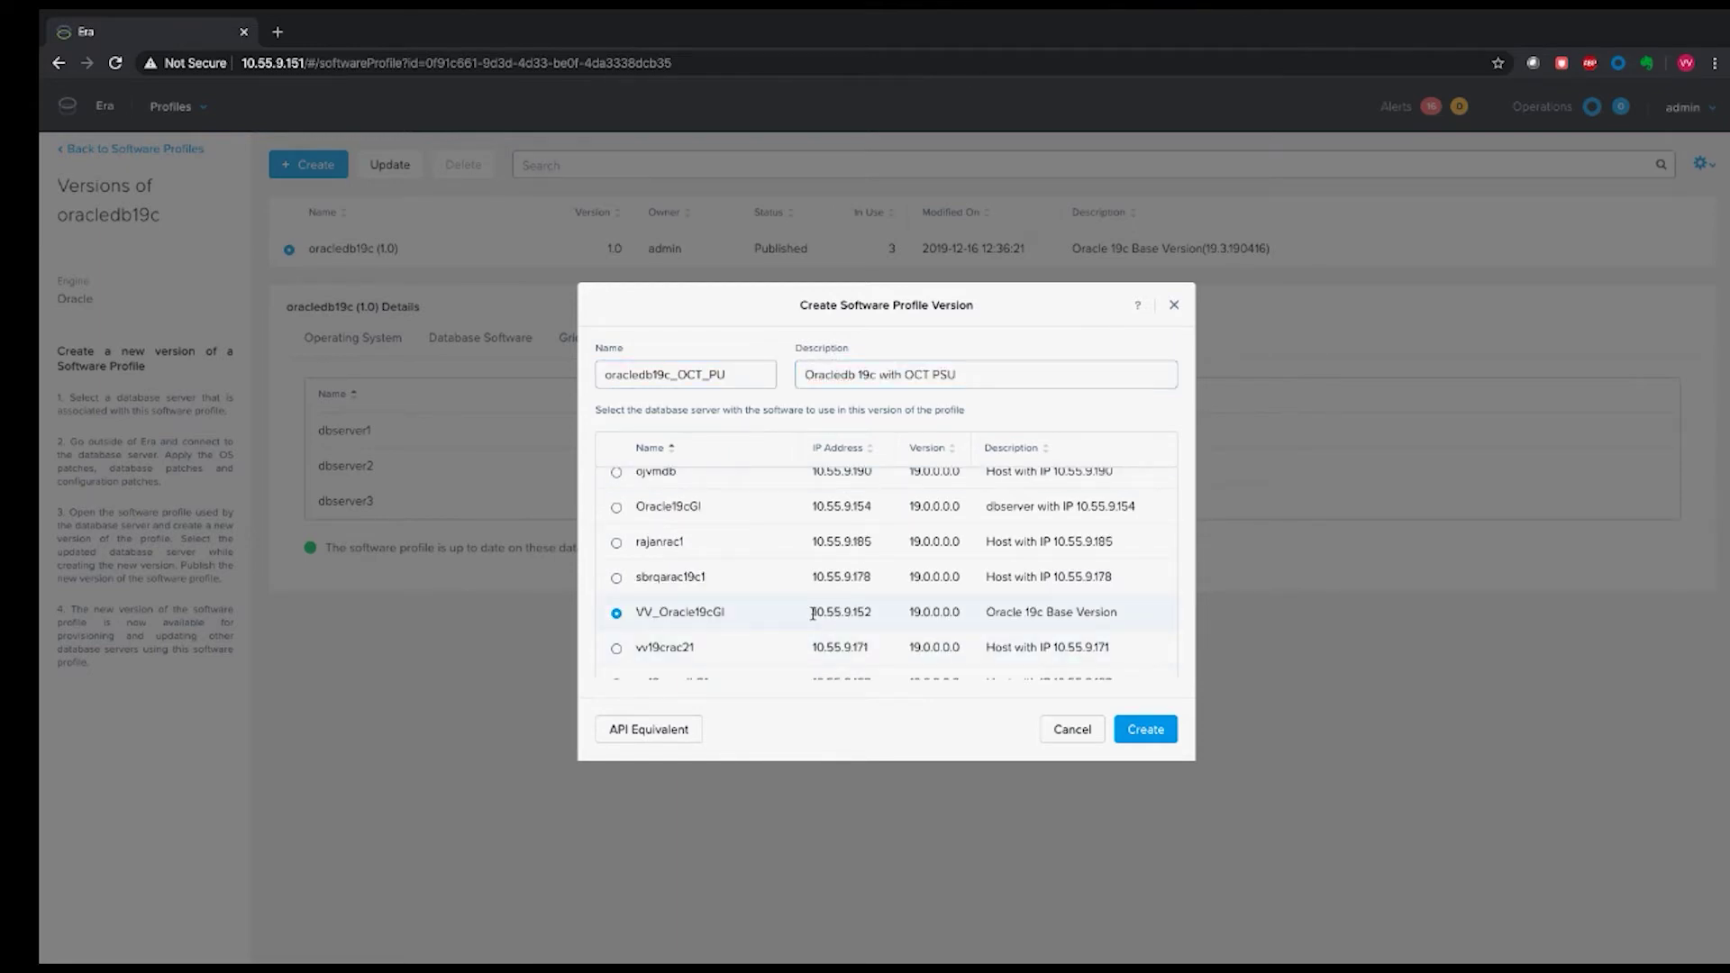
click(1142, 735)
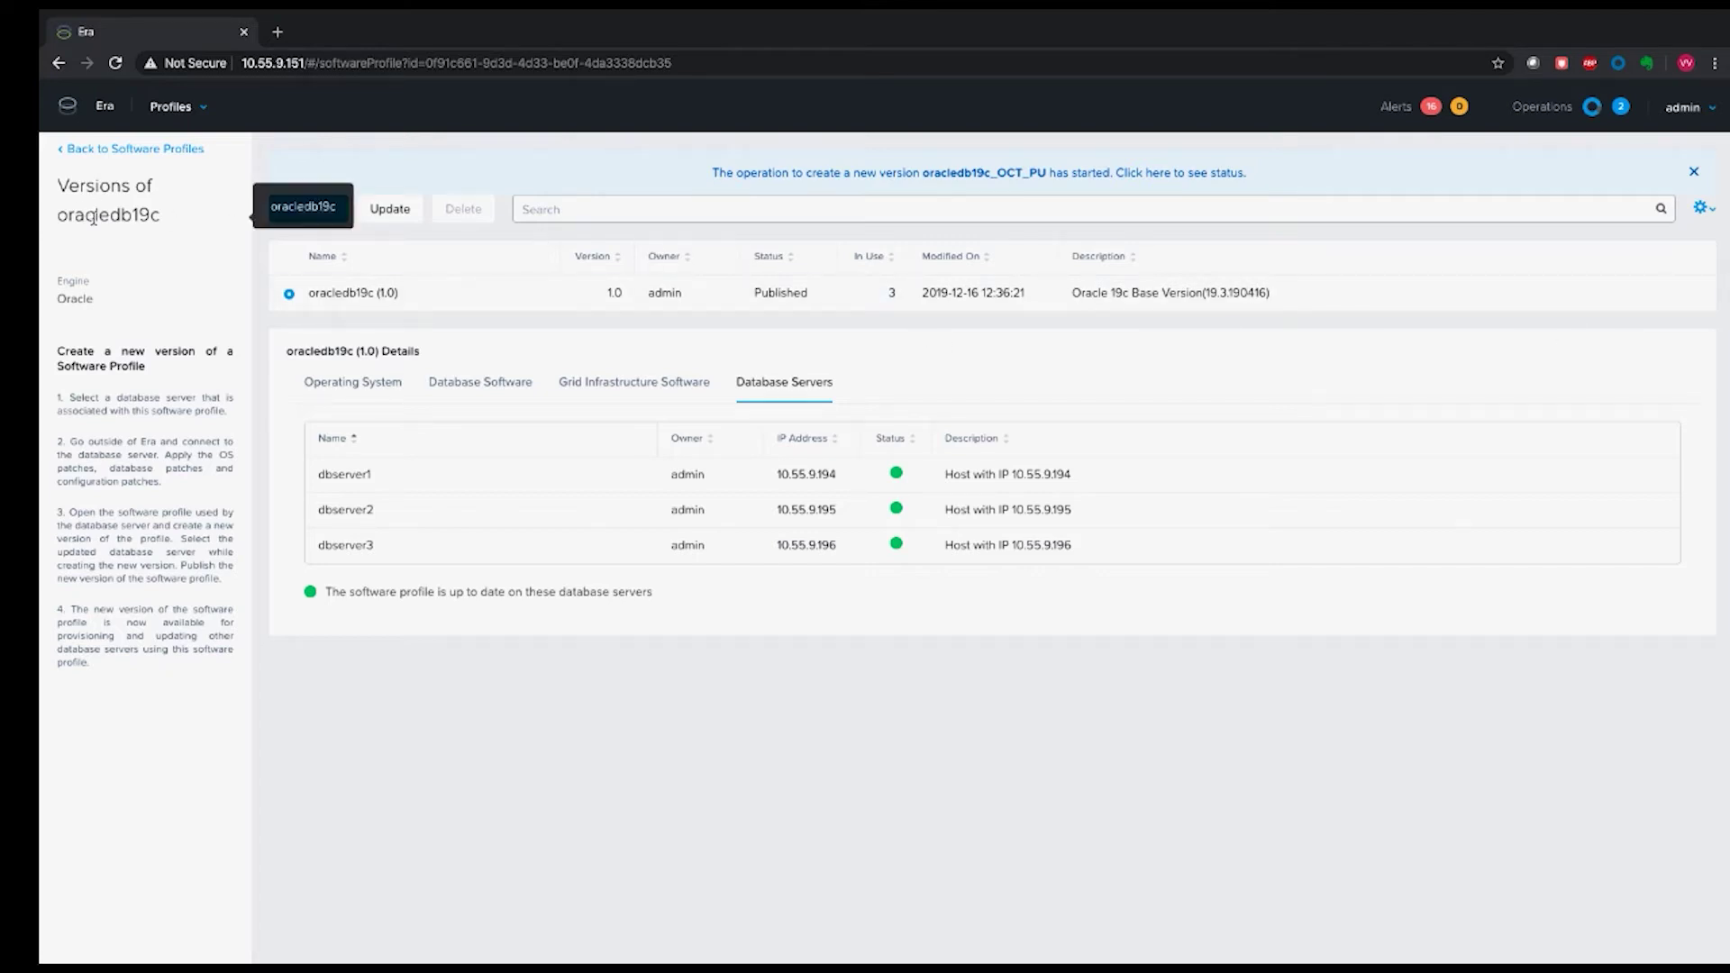
click(995, 172)
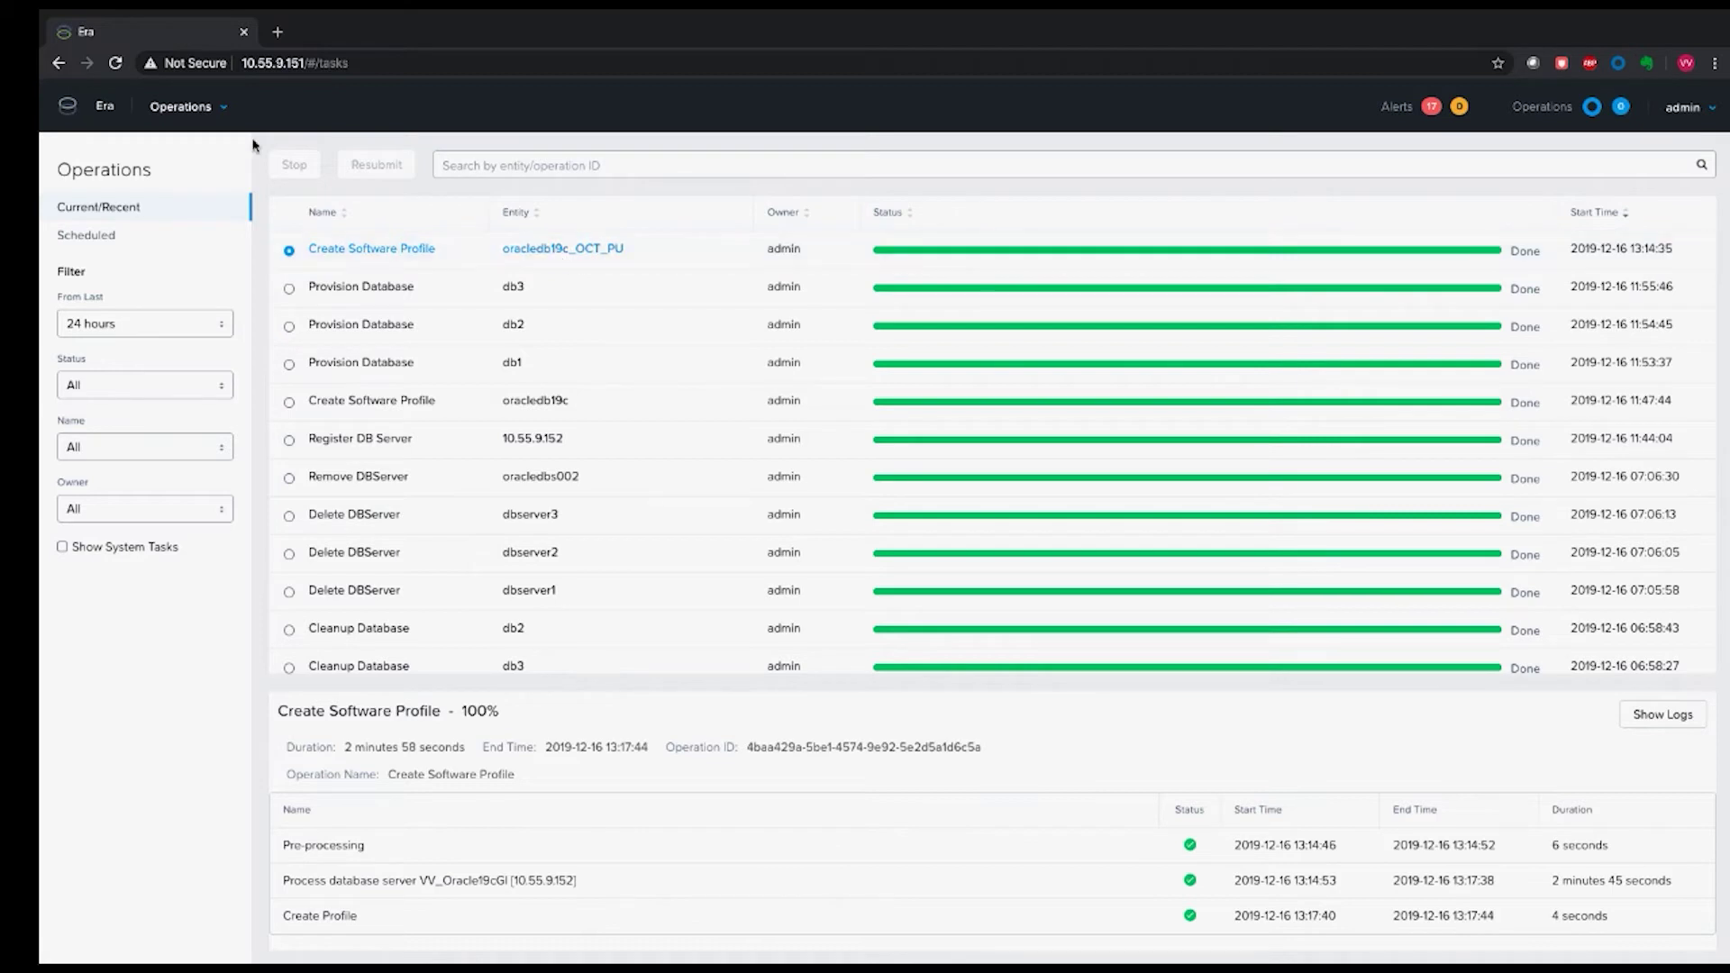
- Reopen the oracledb19c profile's versions and set the status of oracledb19c_OCT_PU to Published
click(193, 110)
click(142, 236)
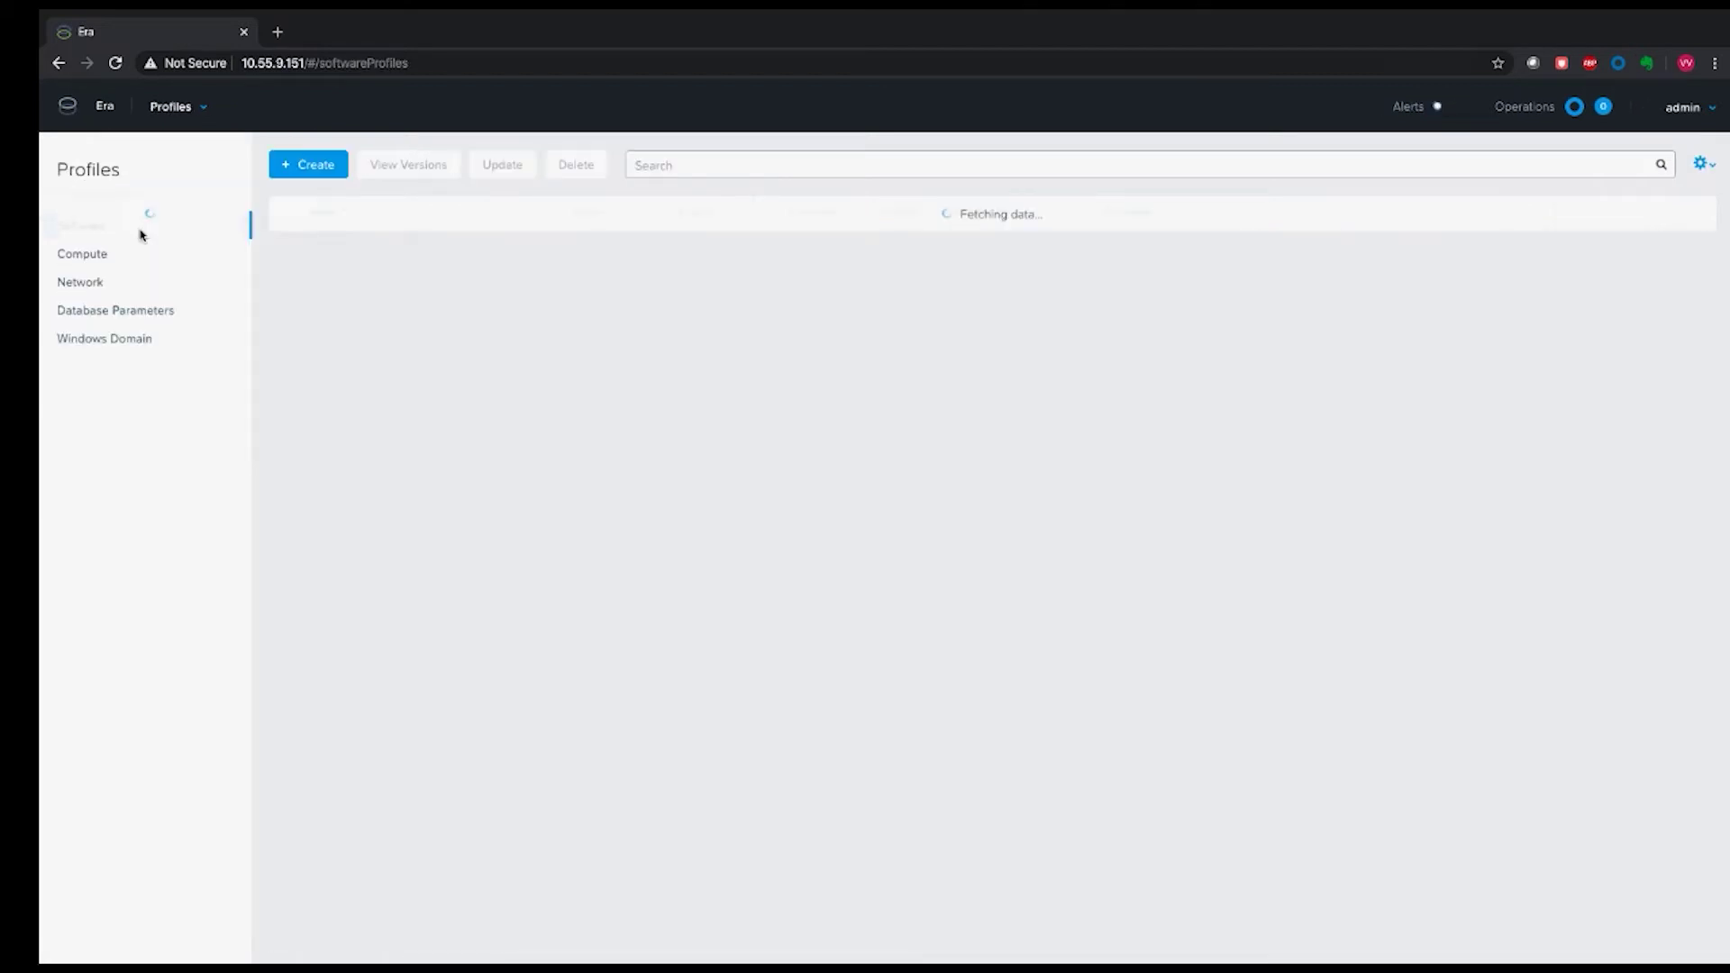
click(342, 248)
click(793, 252)
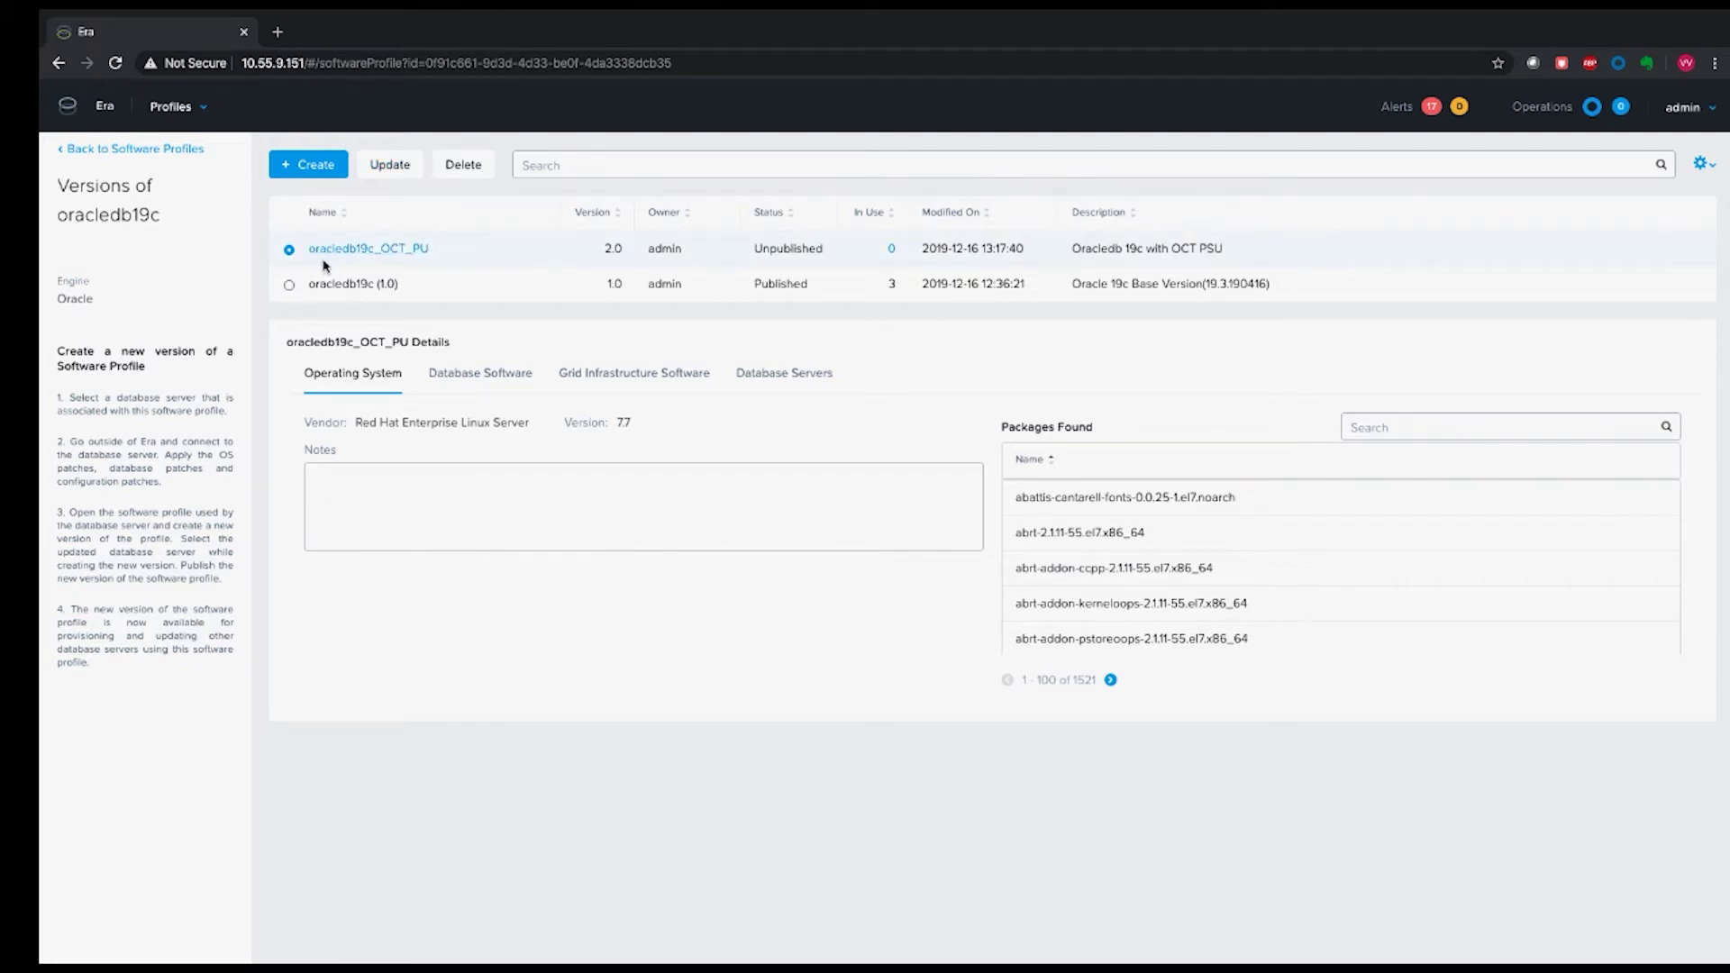
click(392, 165)
click(600, 573)
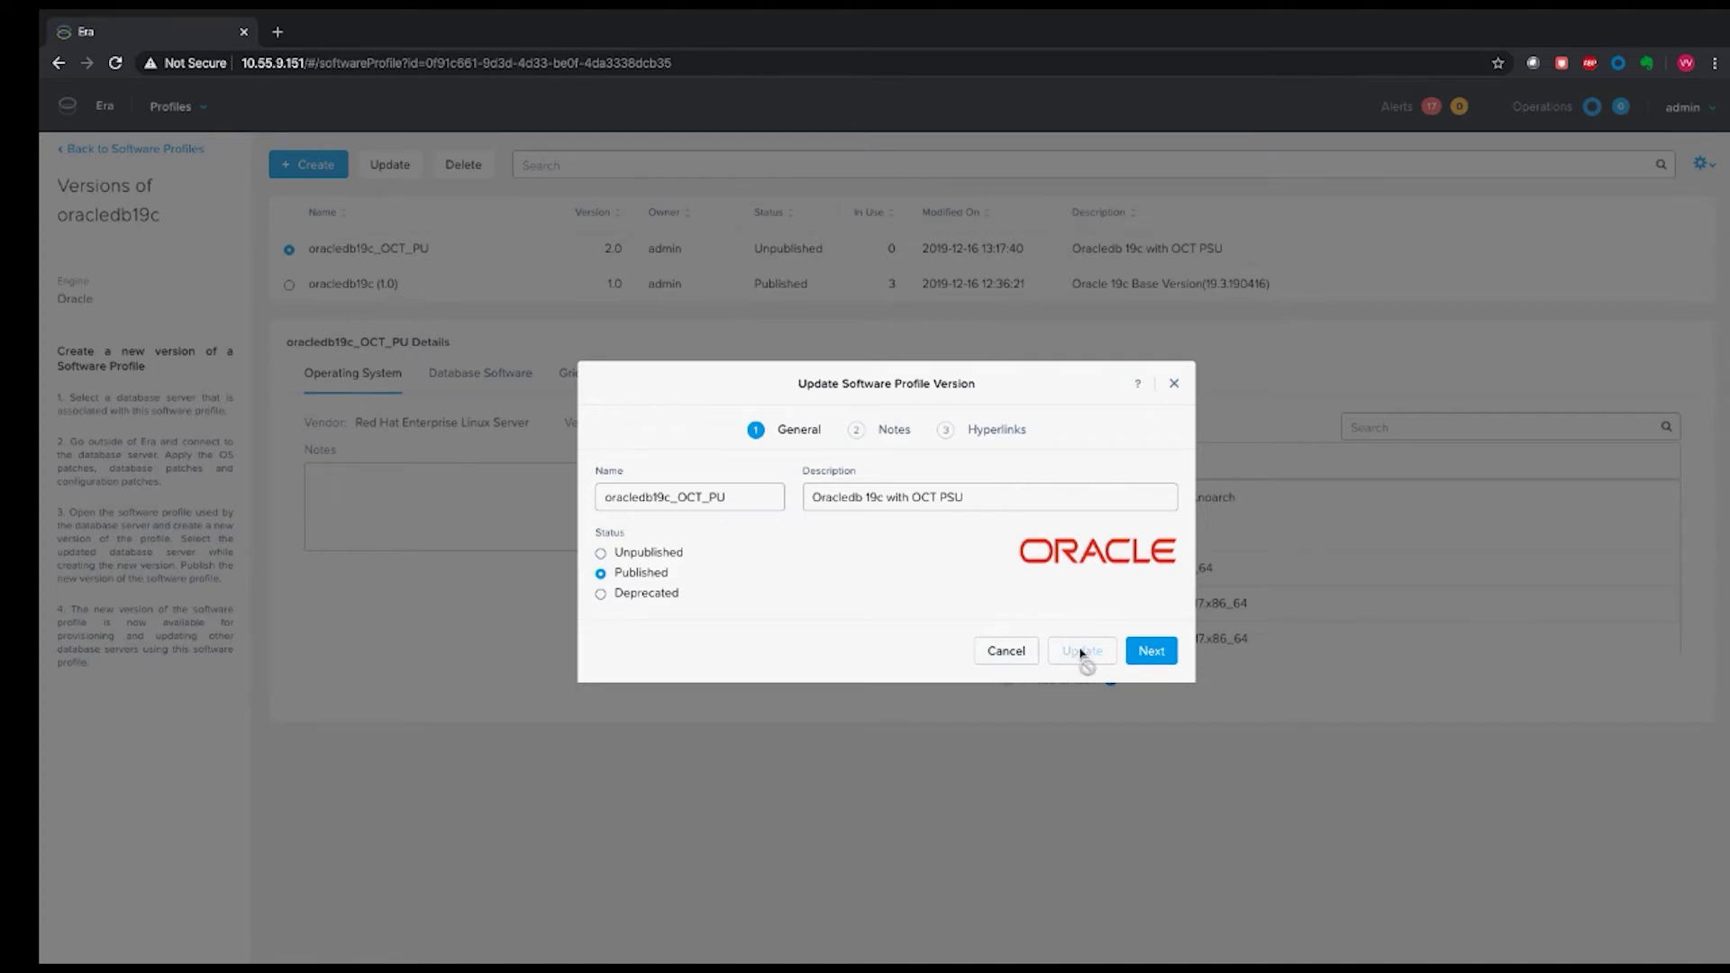
click(1081, 650)
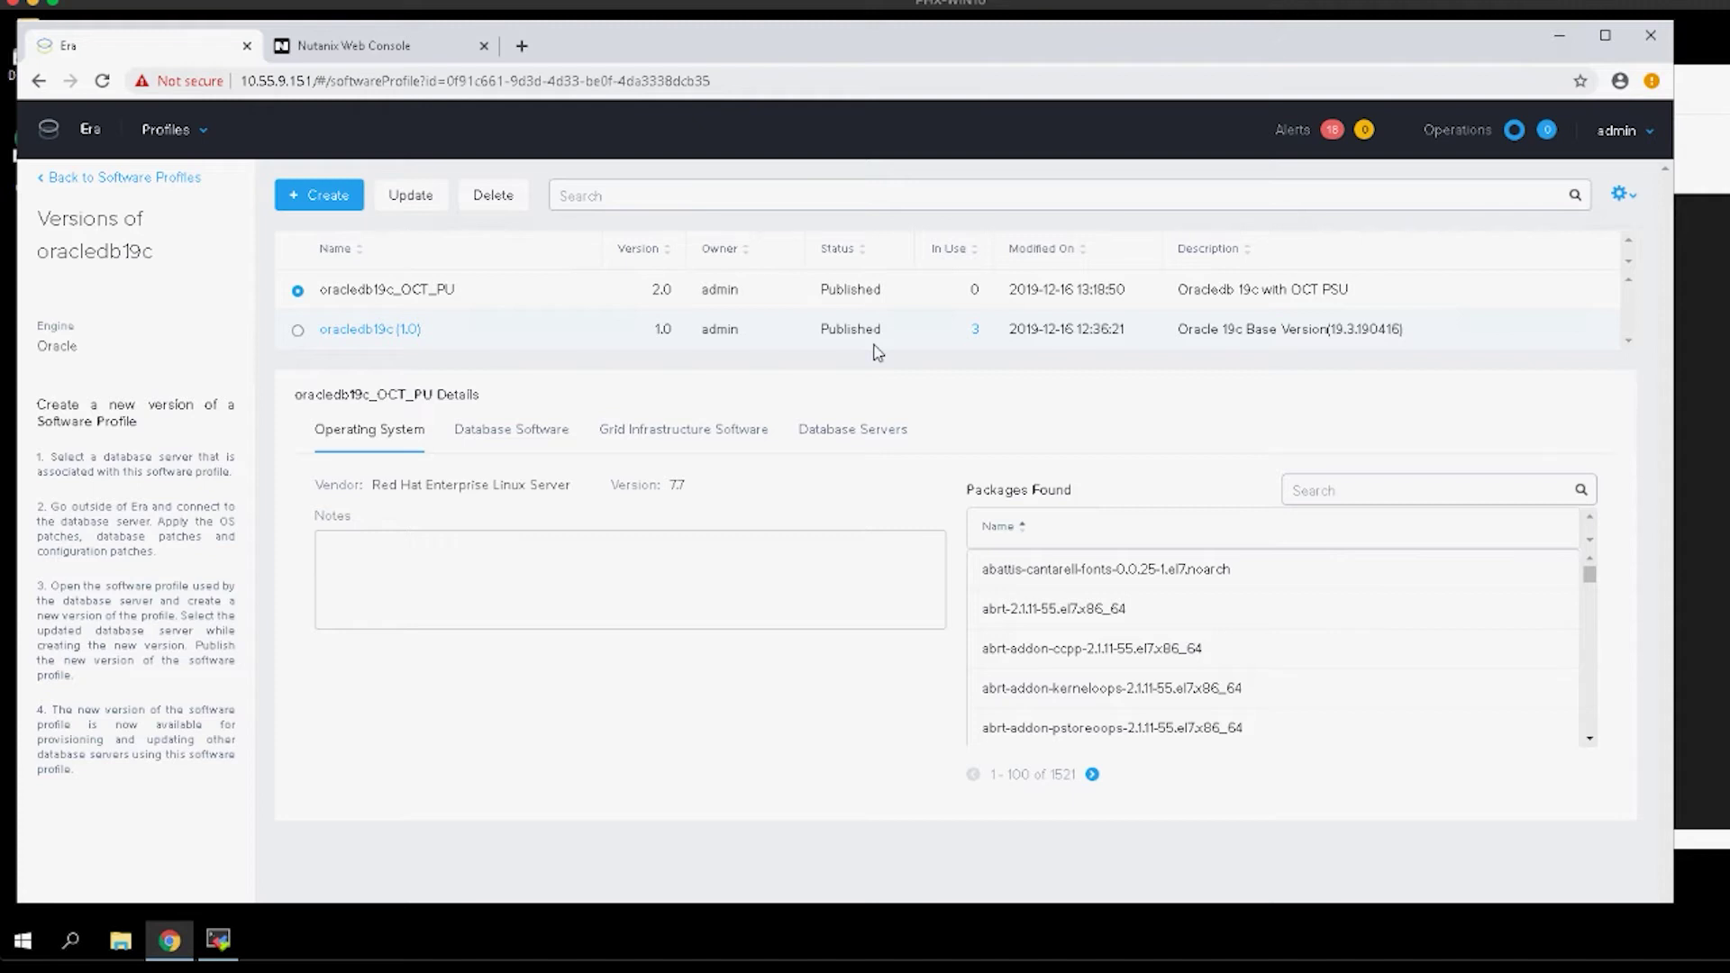
- List the database servers using oracledb19c (1.0) and open dbserver1's software profile version details
click(297, 332)
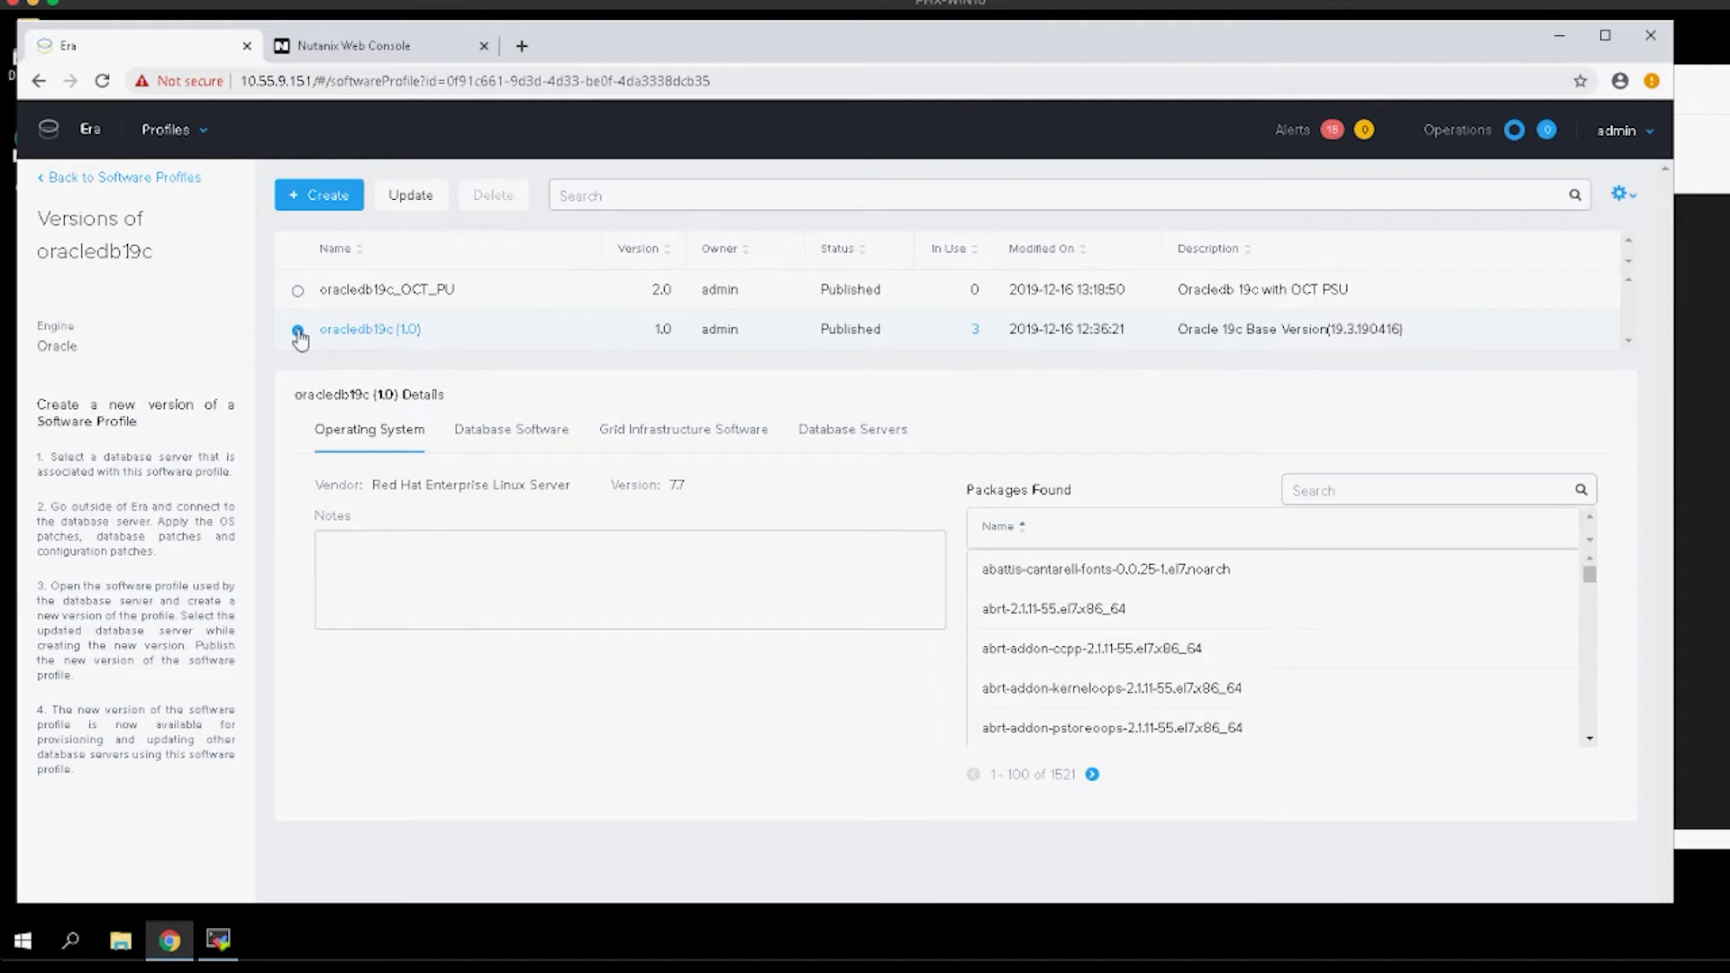
click(975, 329)
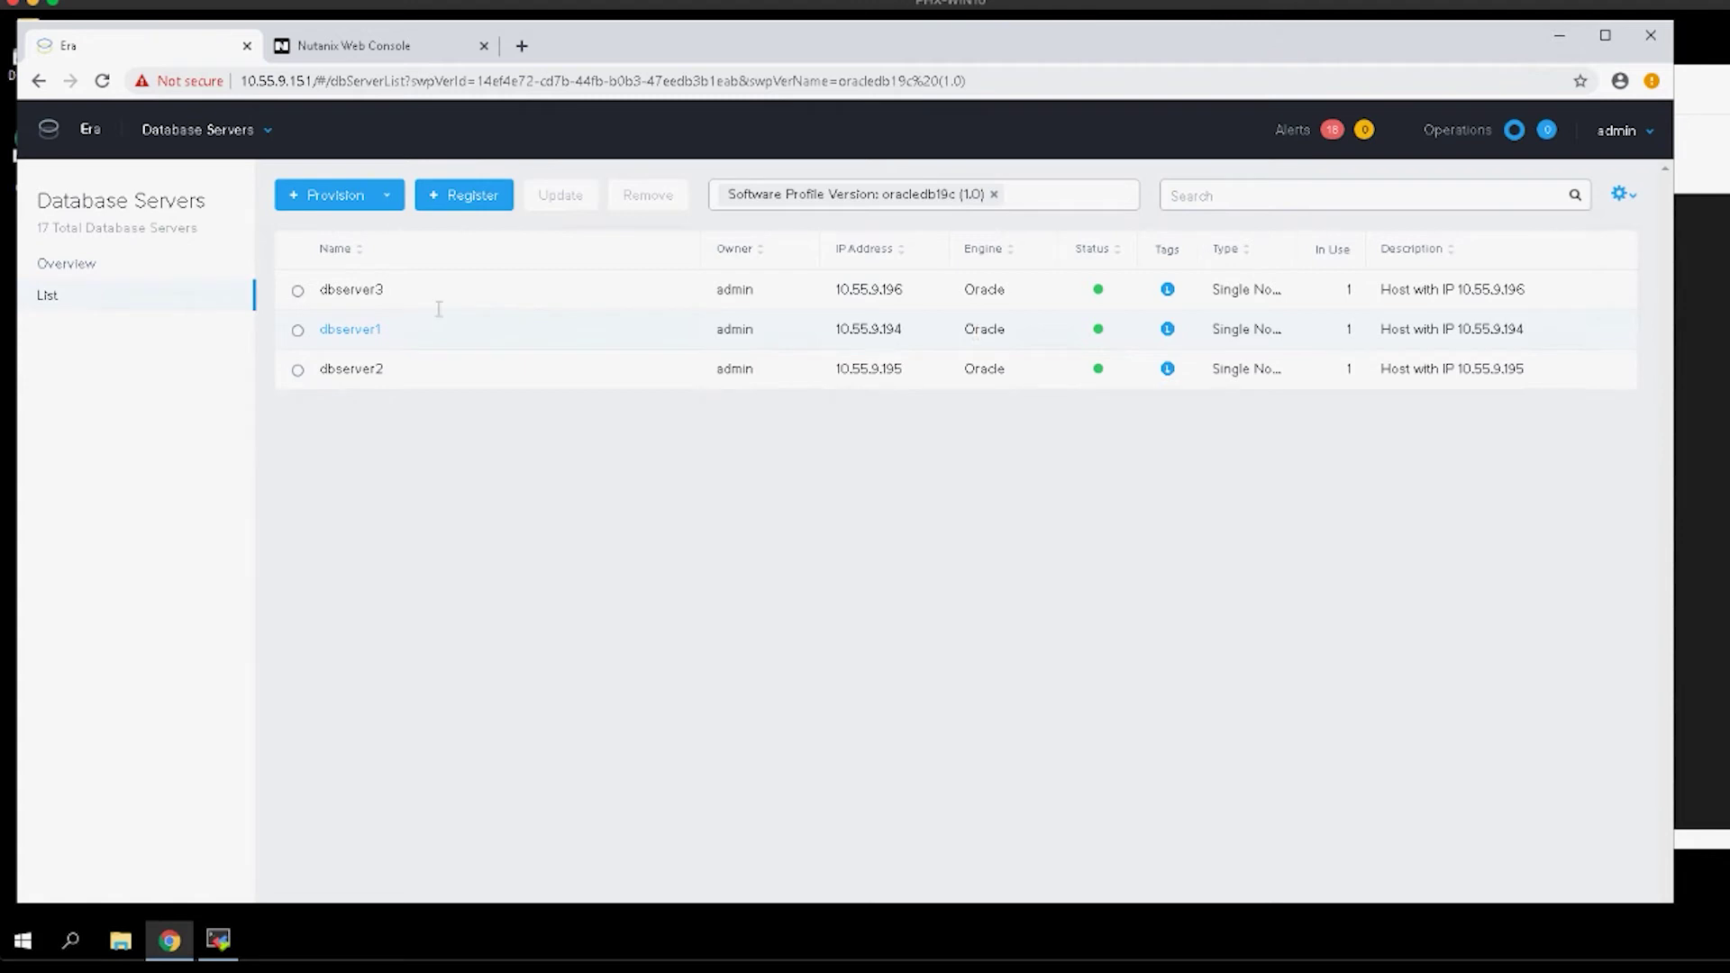
click(344, 332)
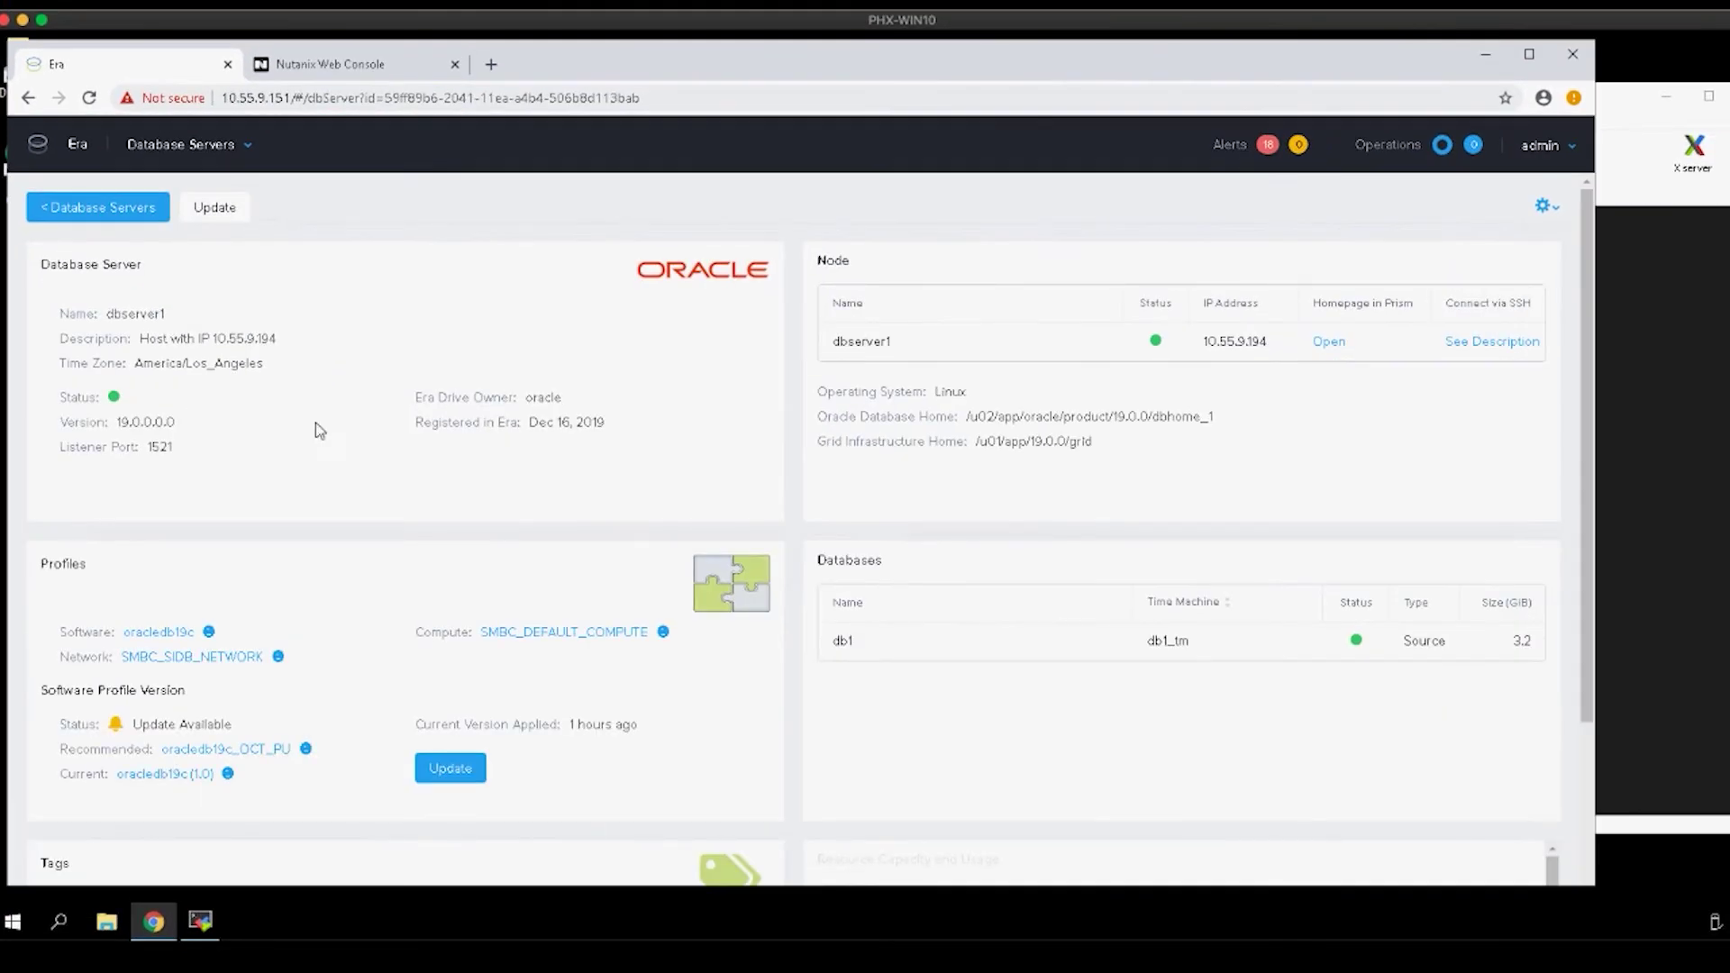
scroll(306, 602, down, 3)
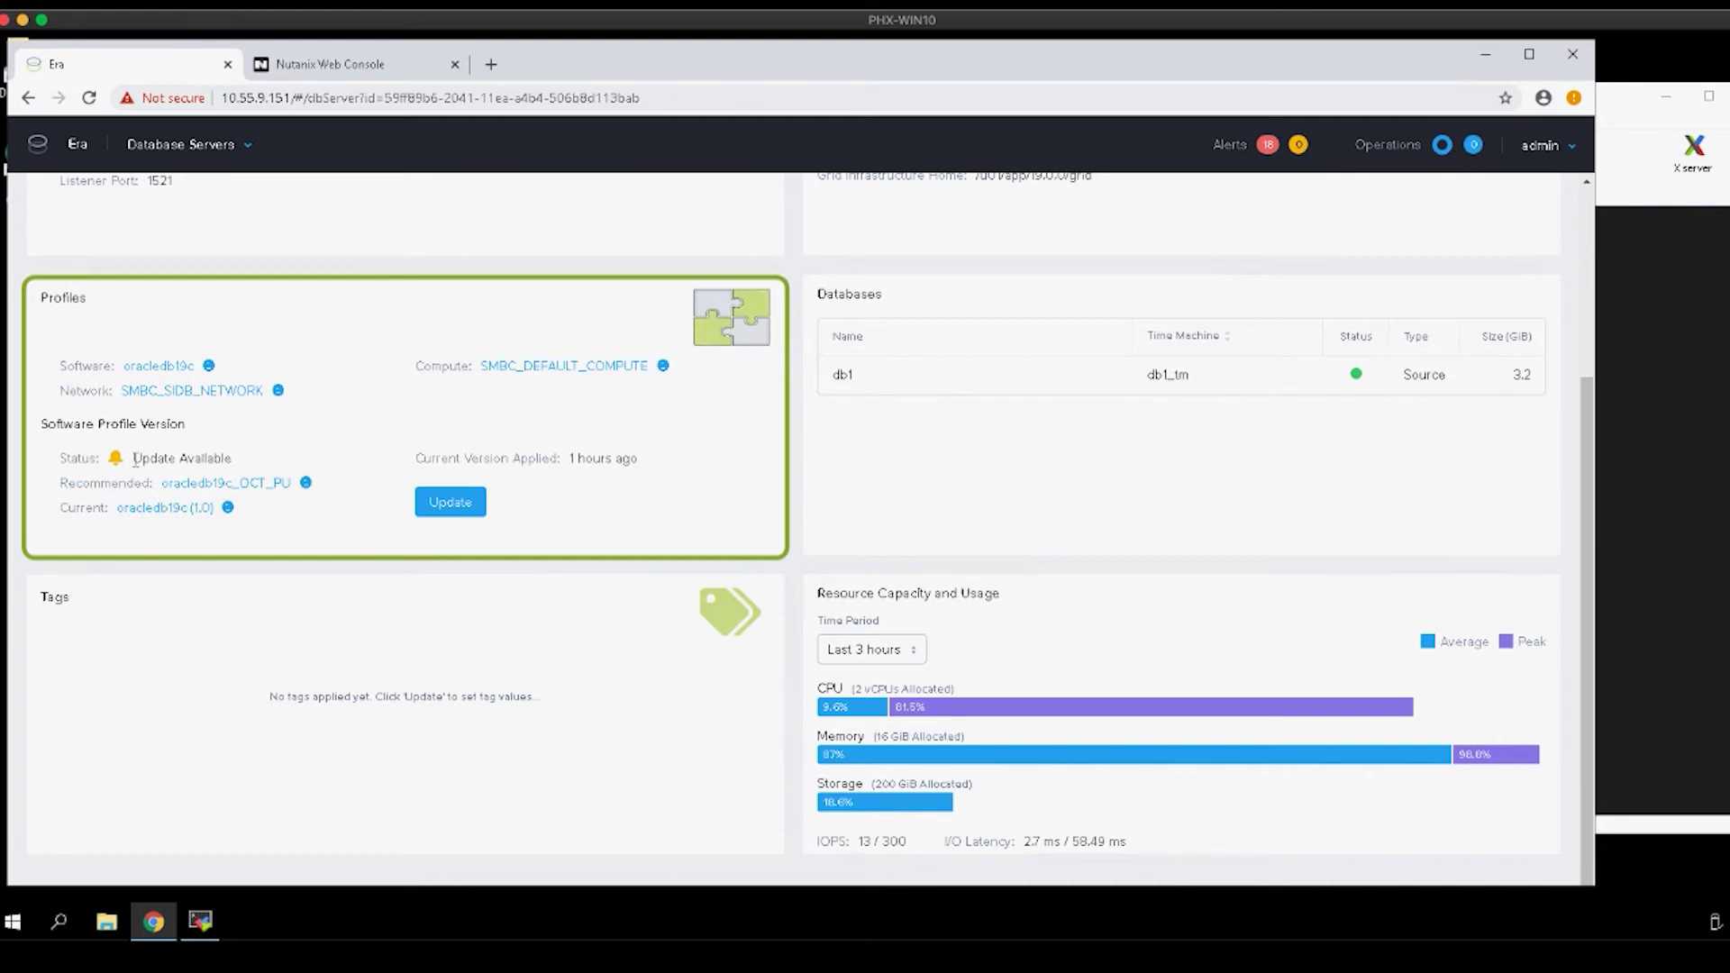
- Patch the database on dbserver1 to software profile version oracledb19c_OCT_PU, with patching set to start now
click(459, 506)
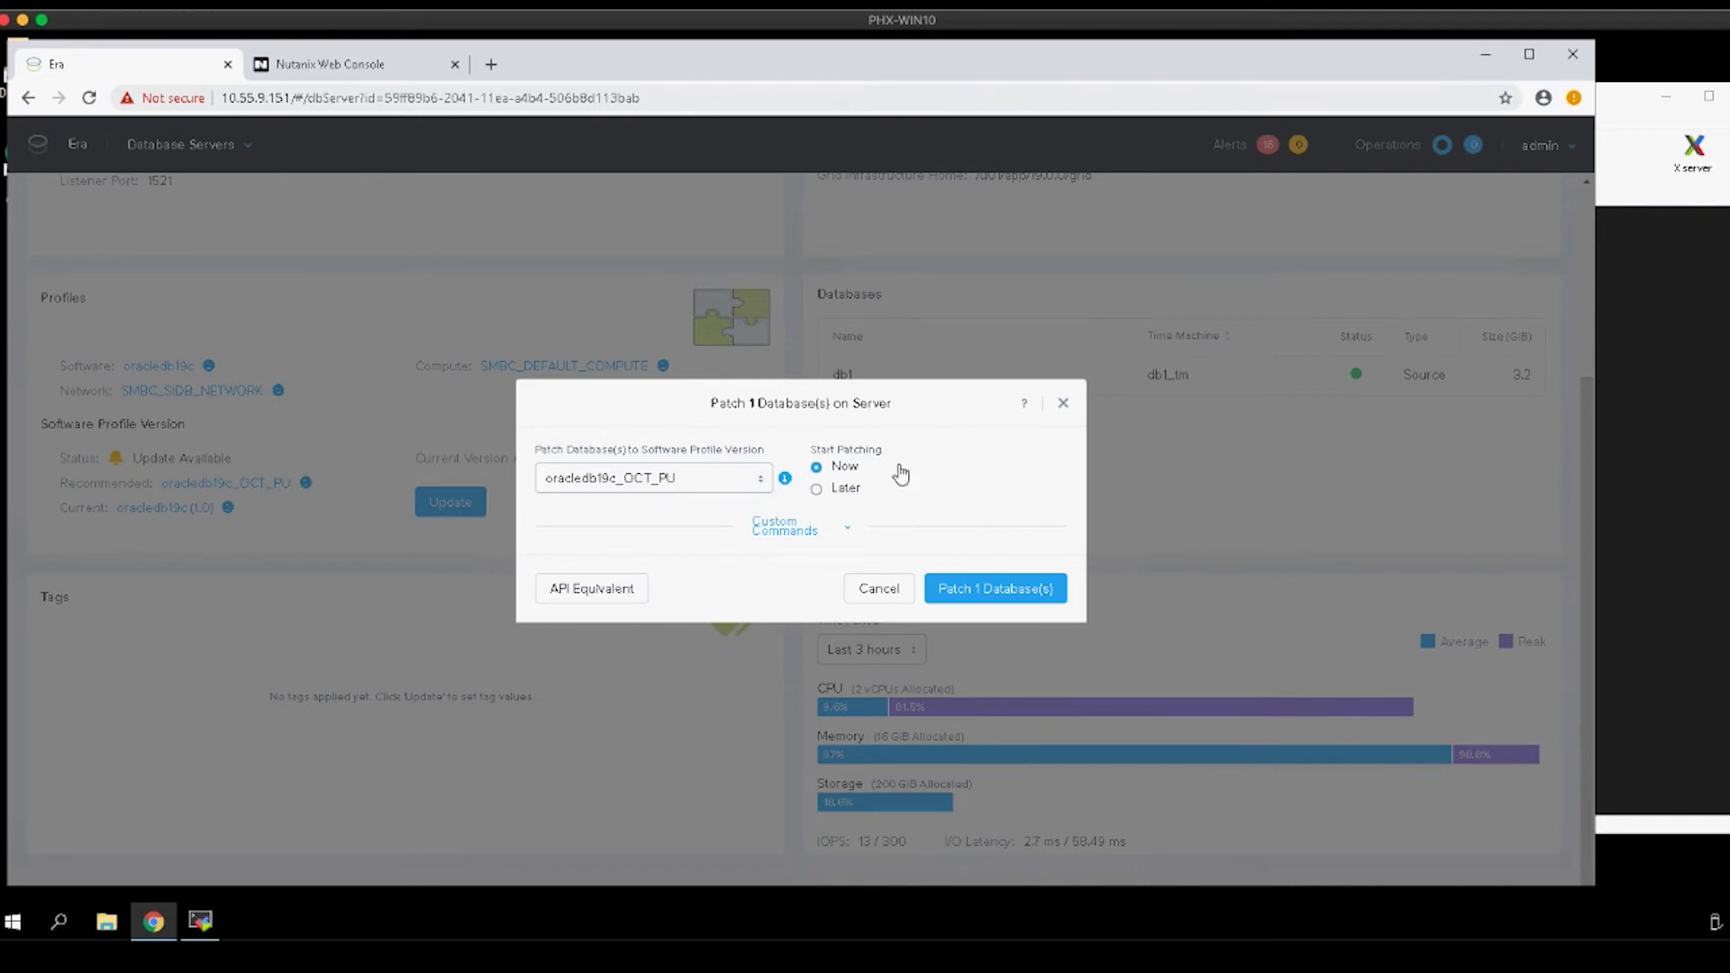
click(852, 491)
click(848, 473)
click(987, 587)
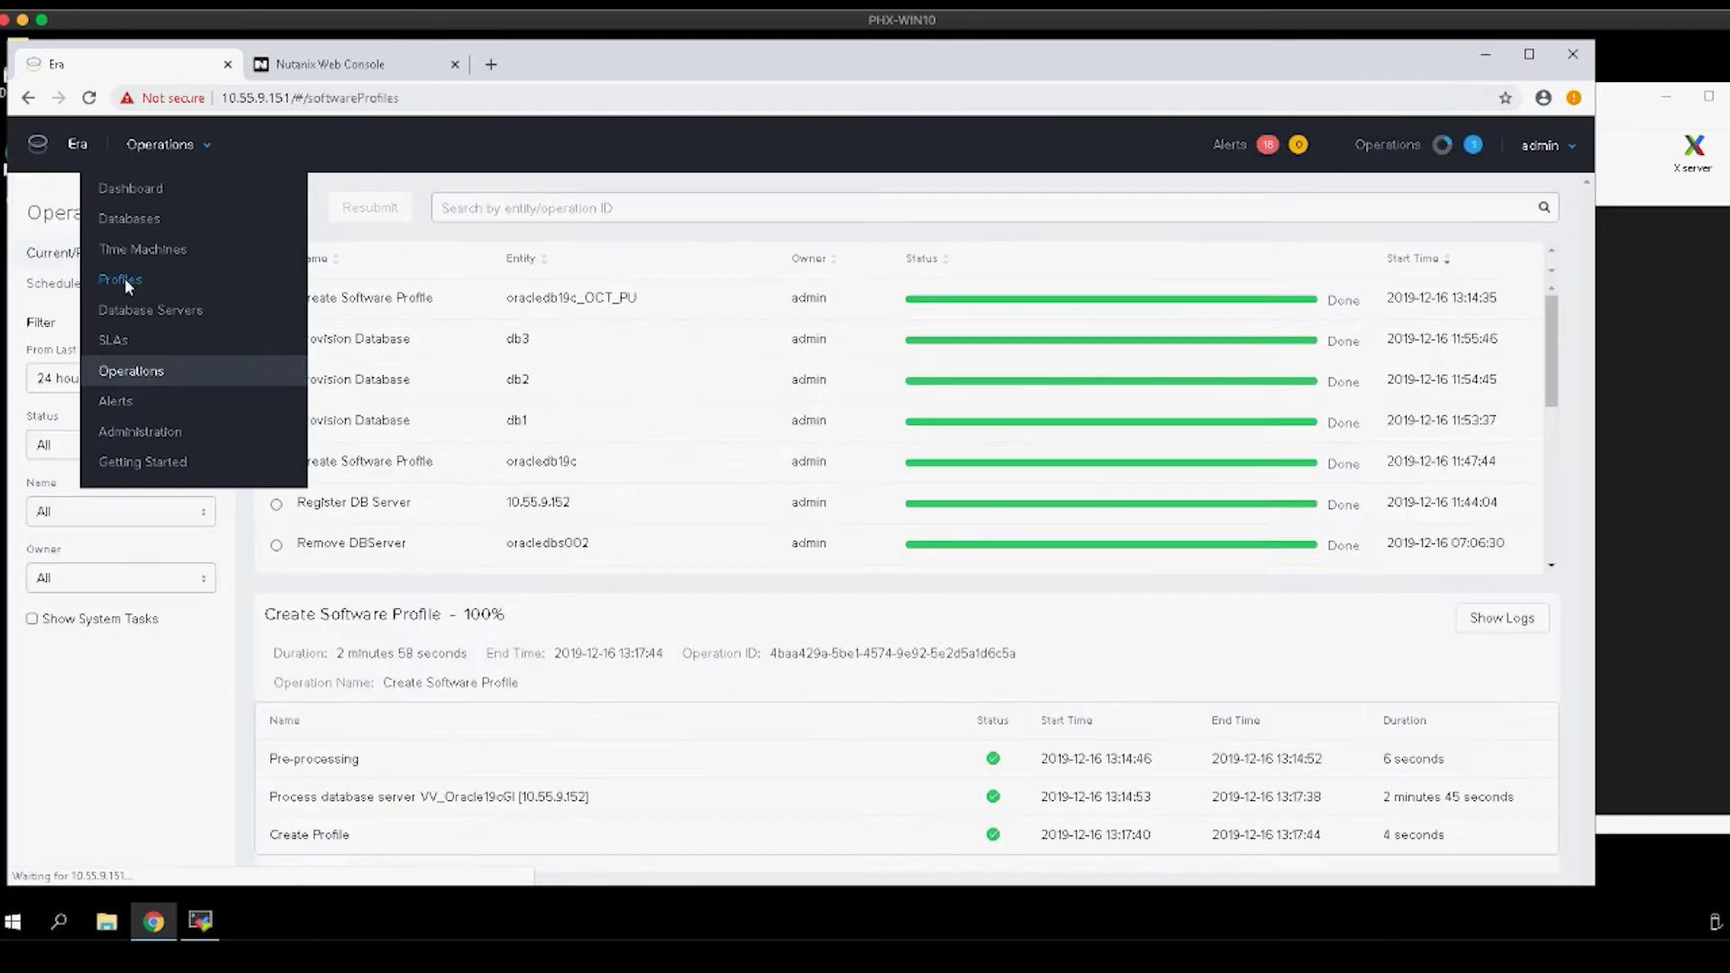
- From the database servers using oracledb19c (1.0), patch dbserver2's database to oracledb19c_OCT_PU, starting now
click(124, 277)
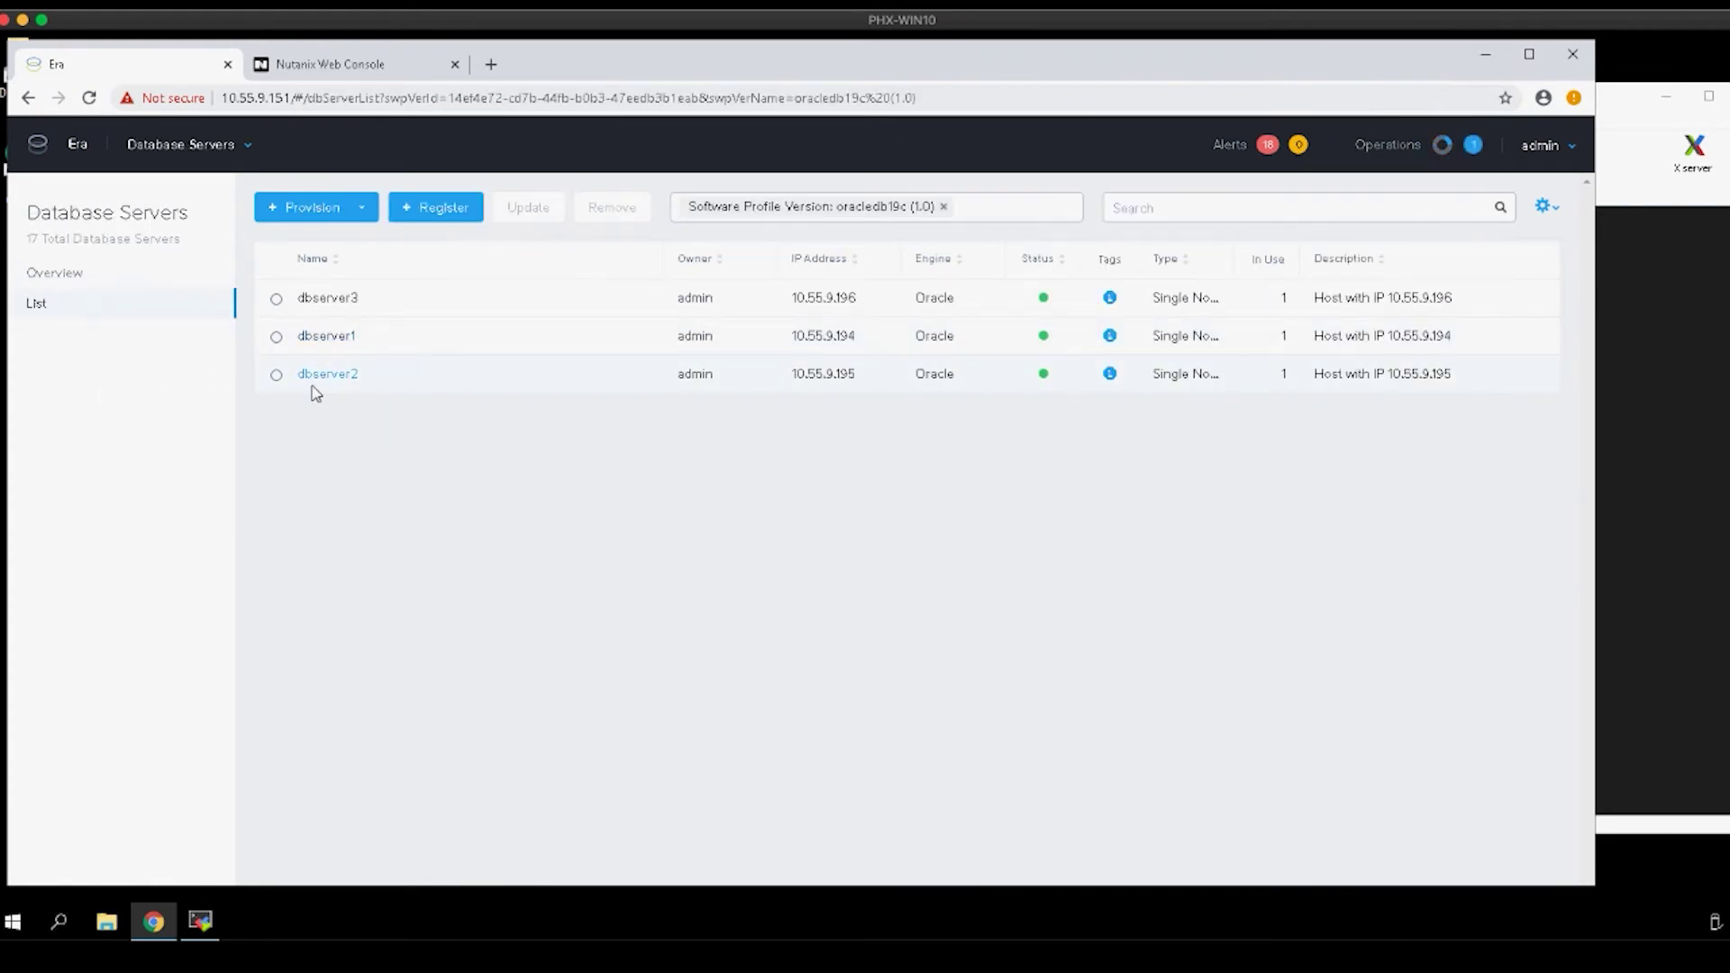
click(277, 376)
click(324, 375)
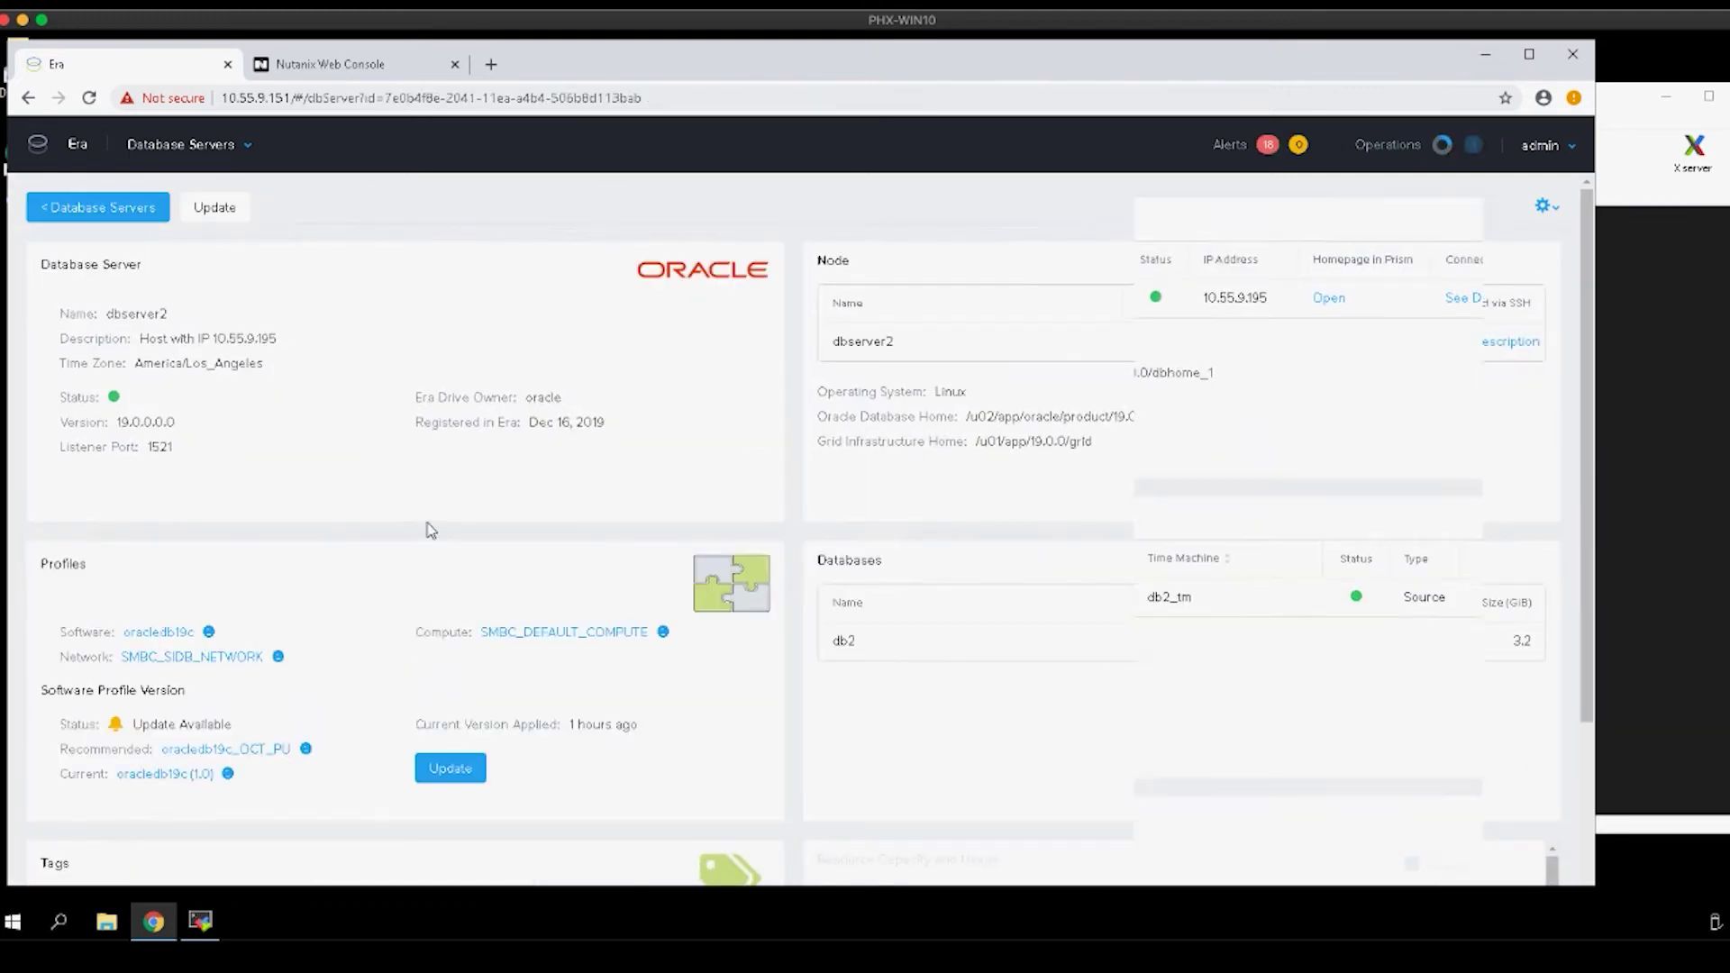
scroll(431, 531, down, 3)
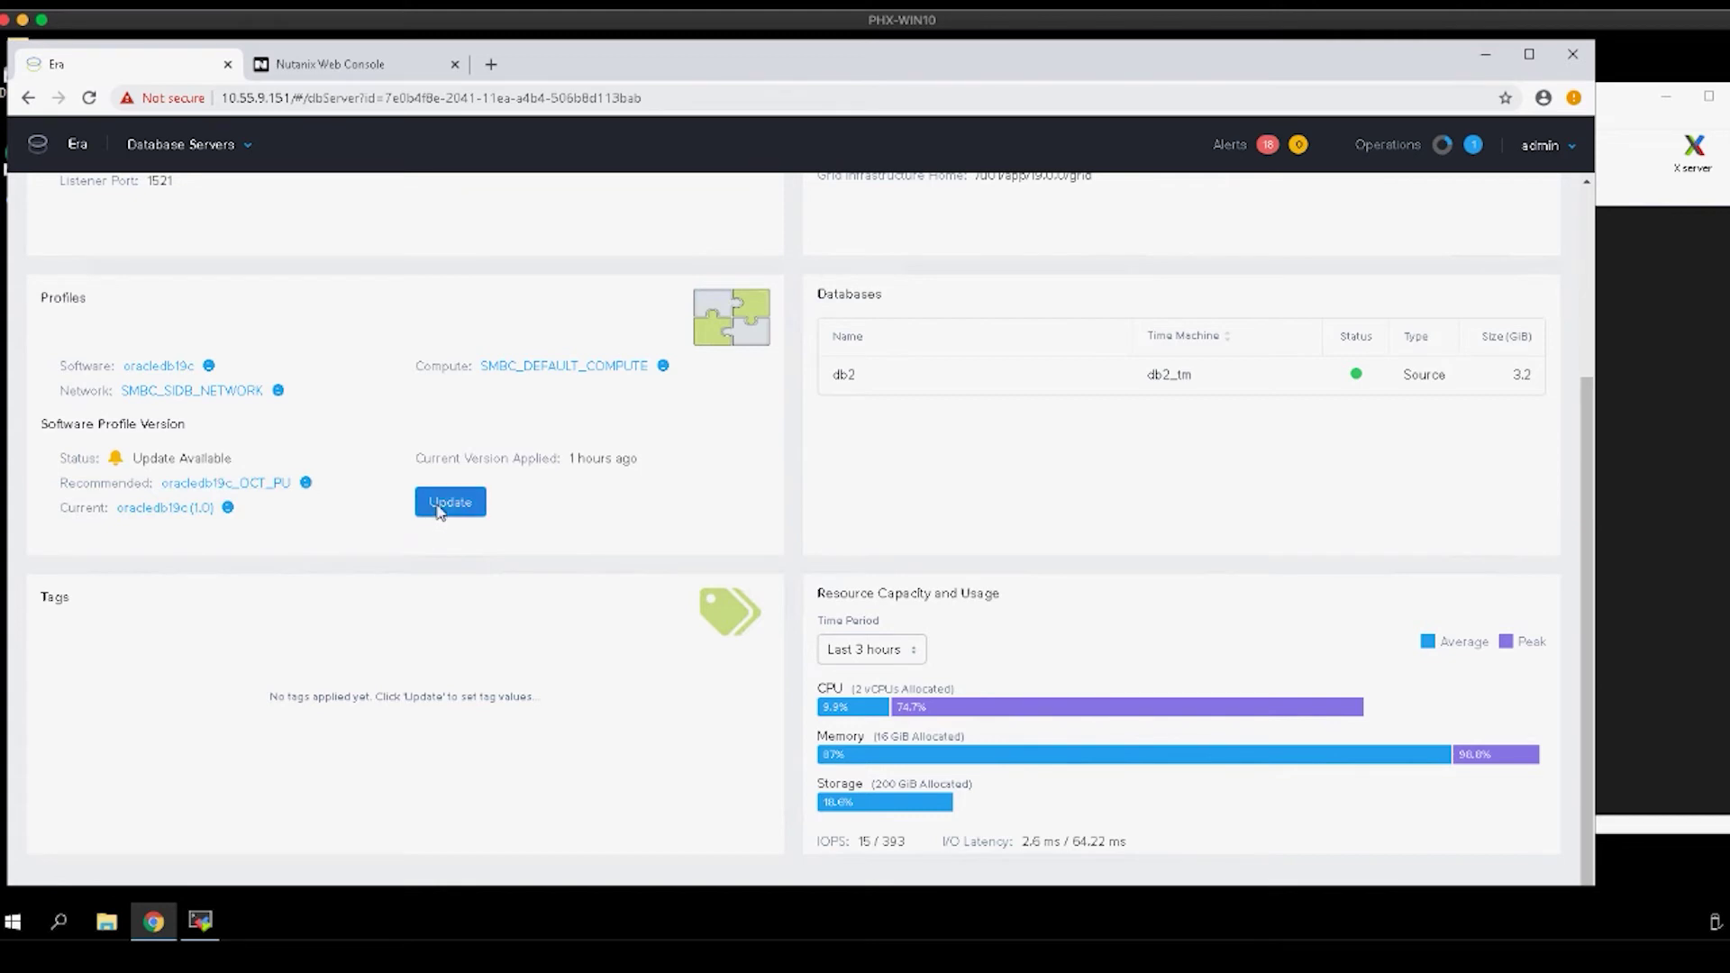
click(440, 506)
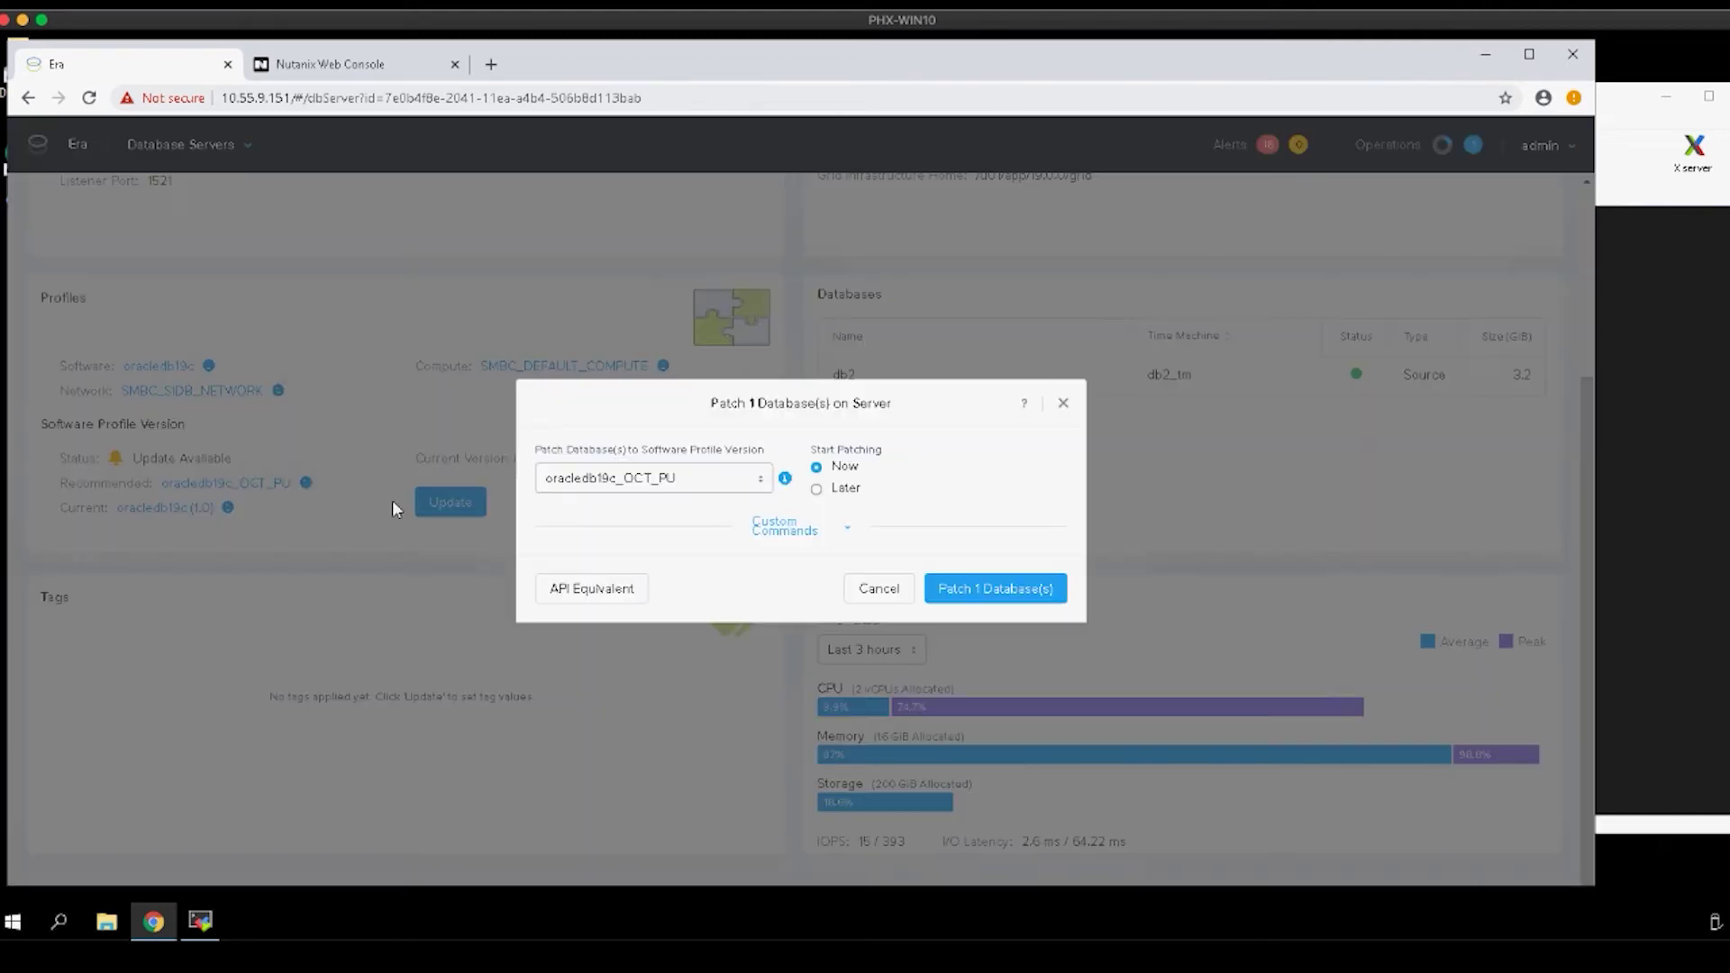
click(985, 599)
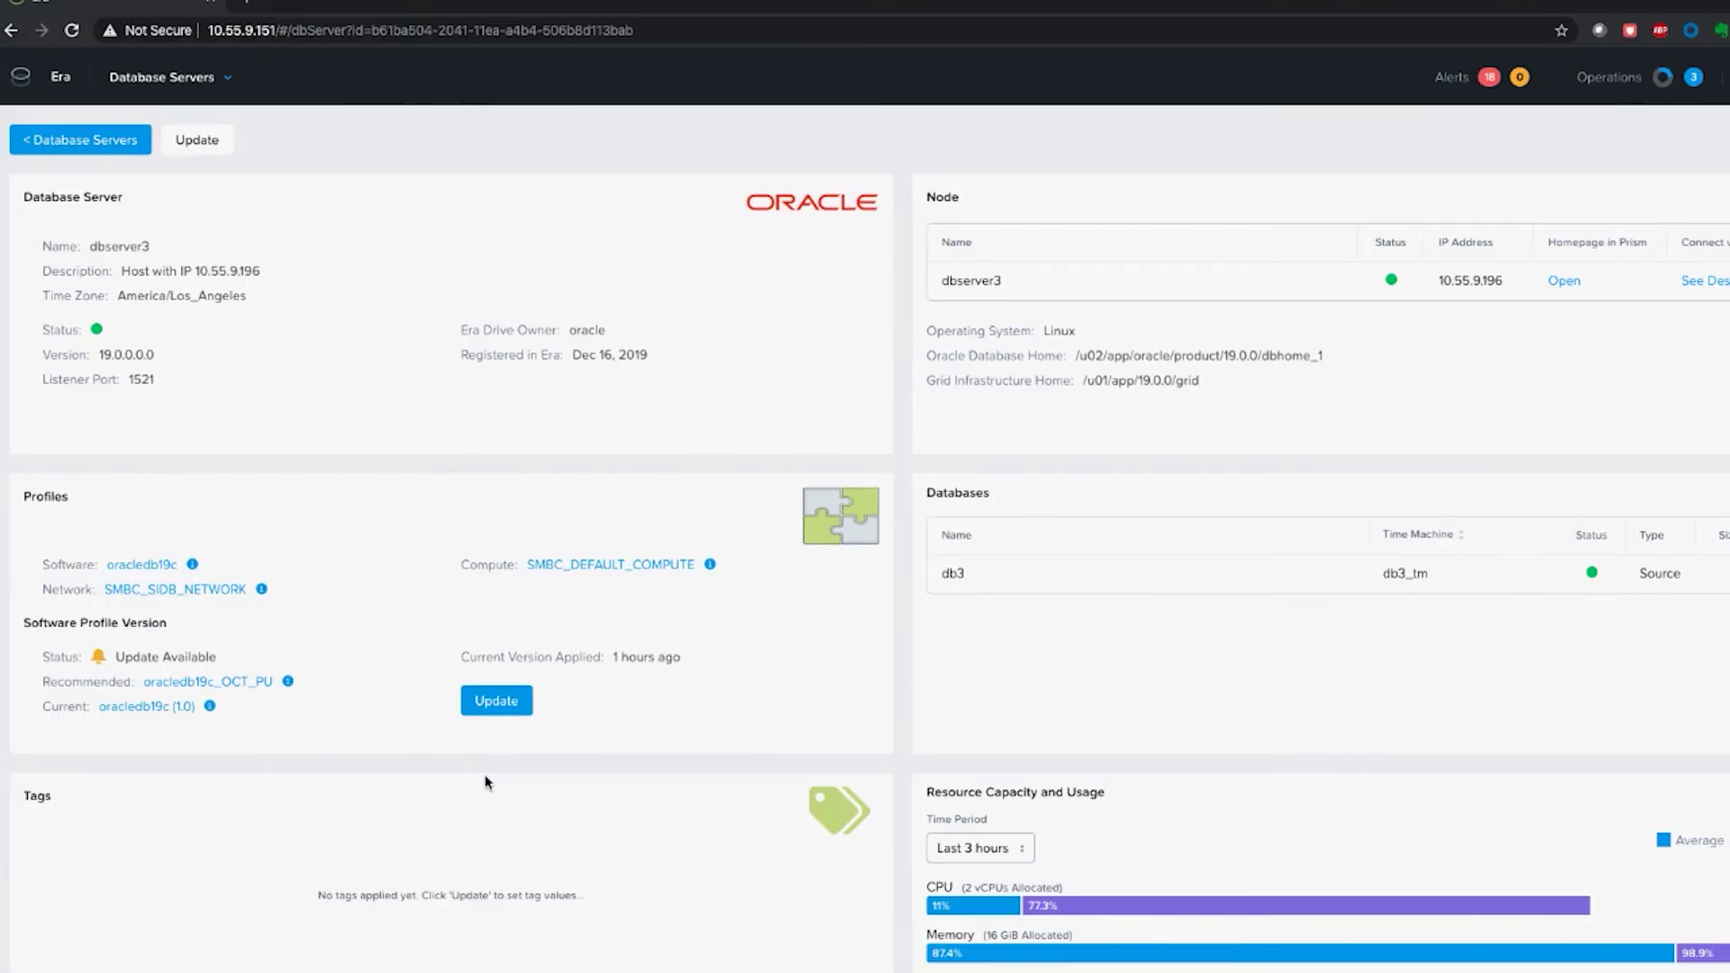
- Schedule the patching of dbserver3's database to oracledb19c_OCT_PU for December 16, 2019 at 13:59:59
click(505, 705)
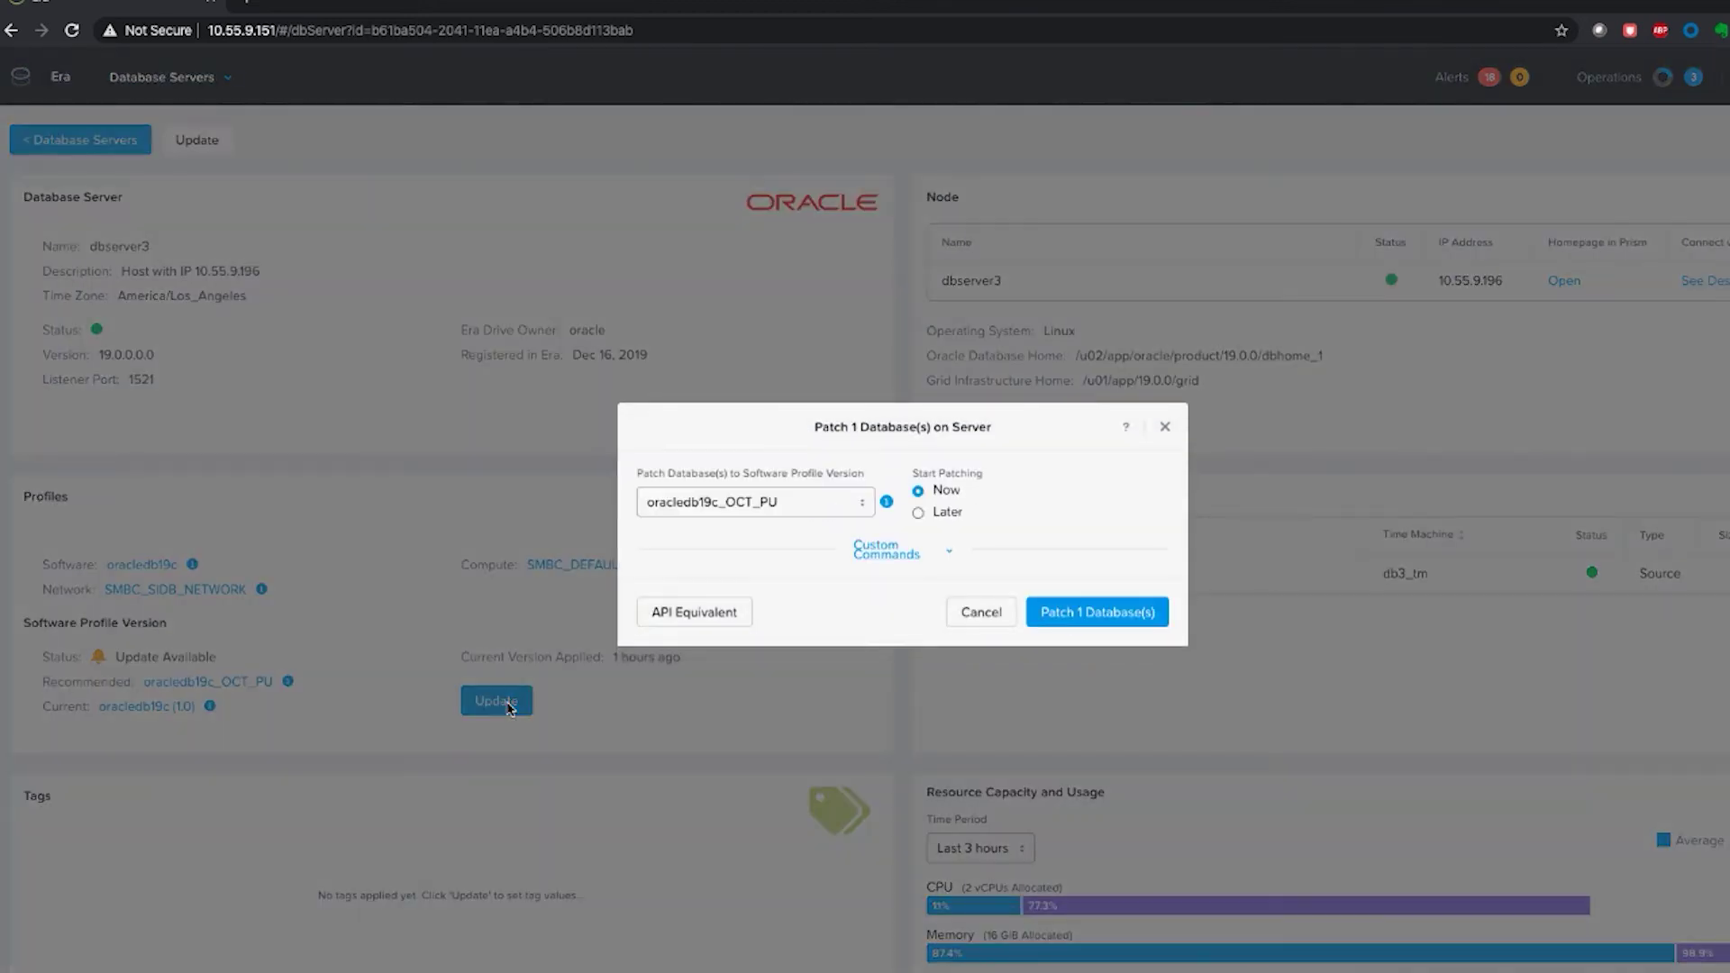
click(919, 513)
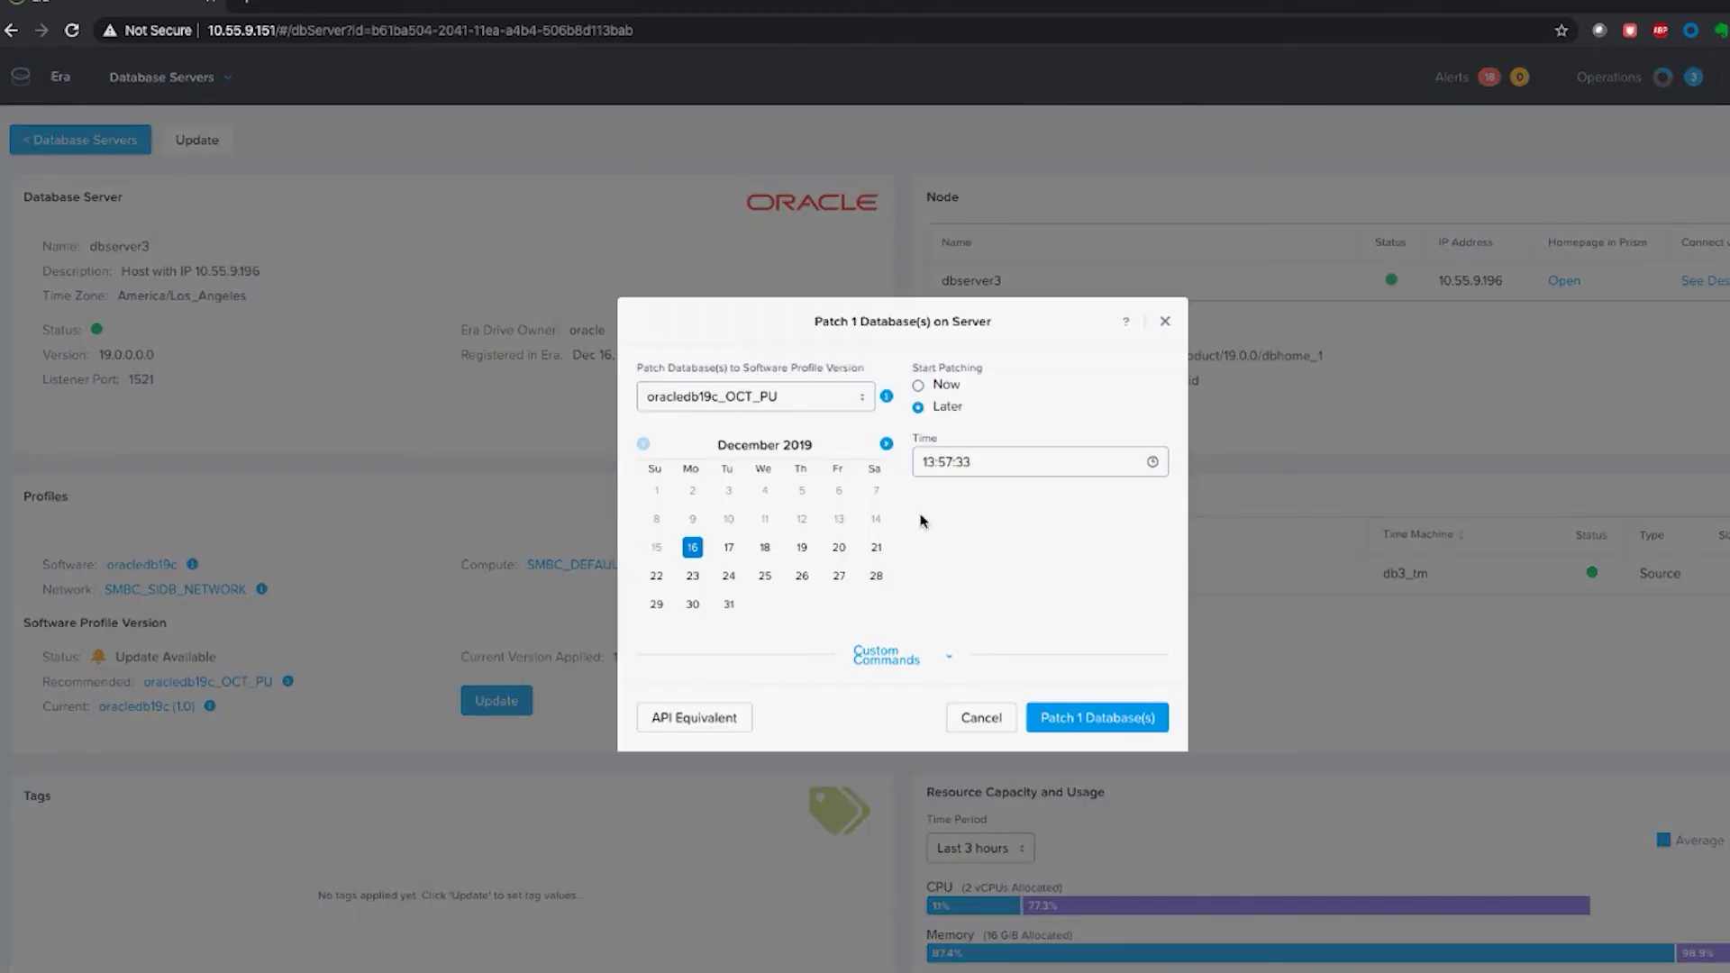
click(944, 461)
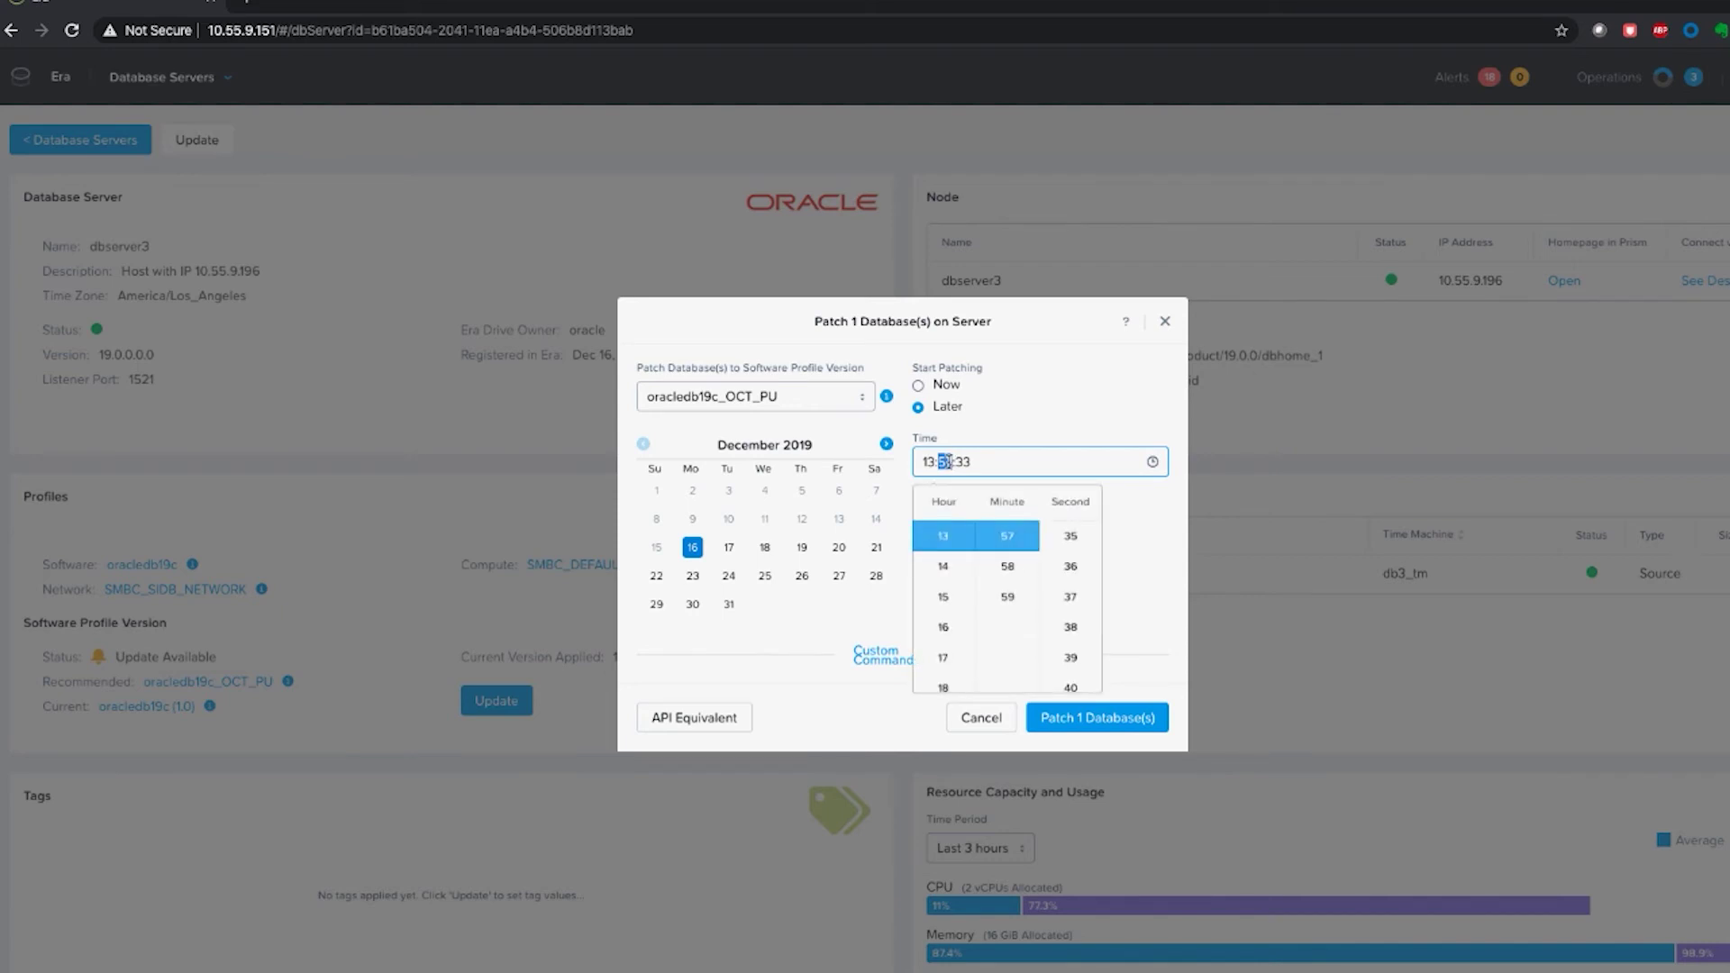
text(5959)
click(1135, 646)
click(1110, 718)
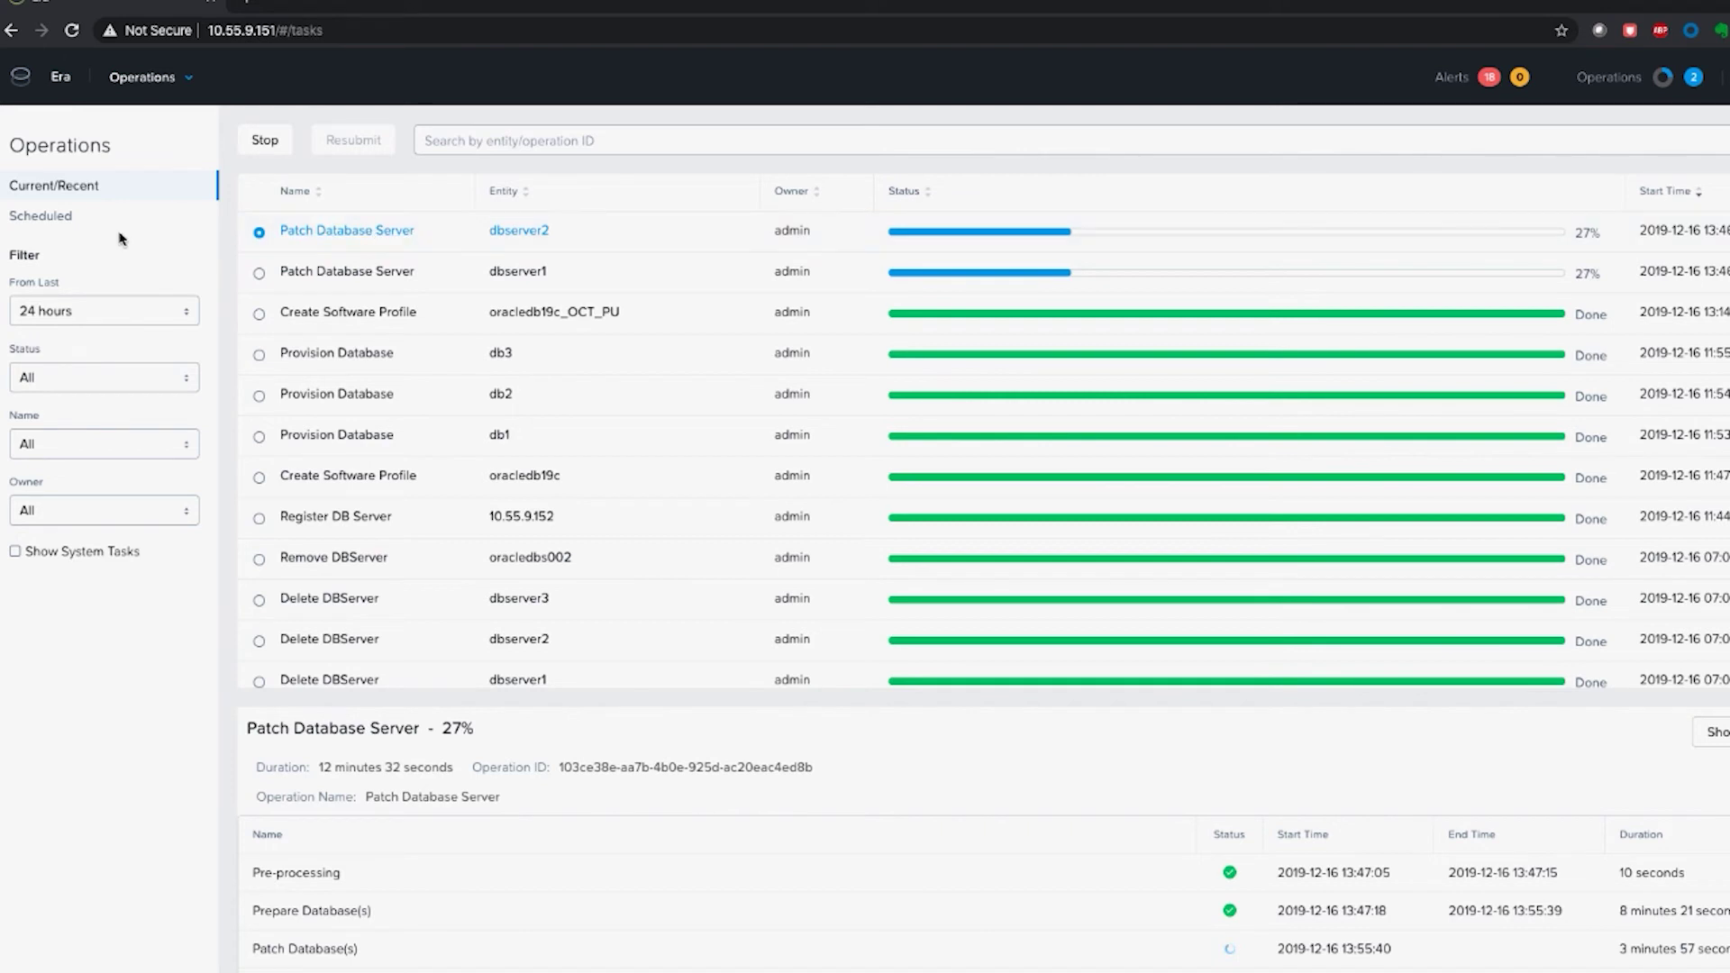
- Check the scheduled operations and the step details of dbserver3's Patch Database Server operation
click(47, 224)
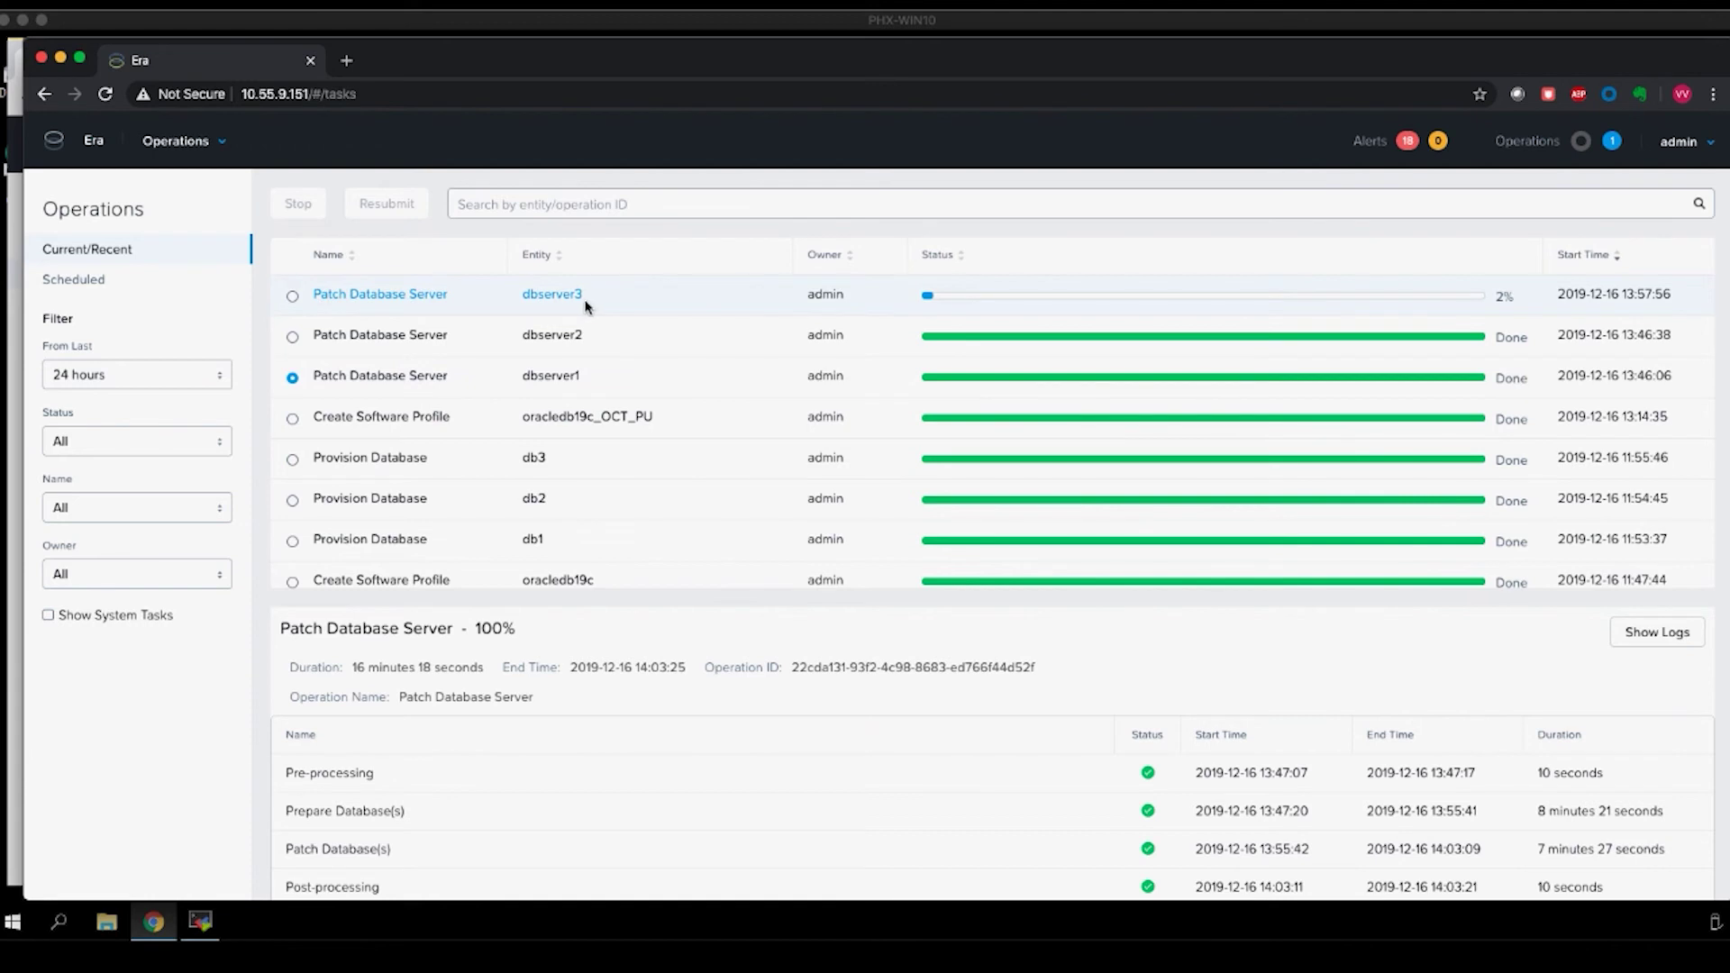
click(293, 298)
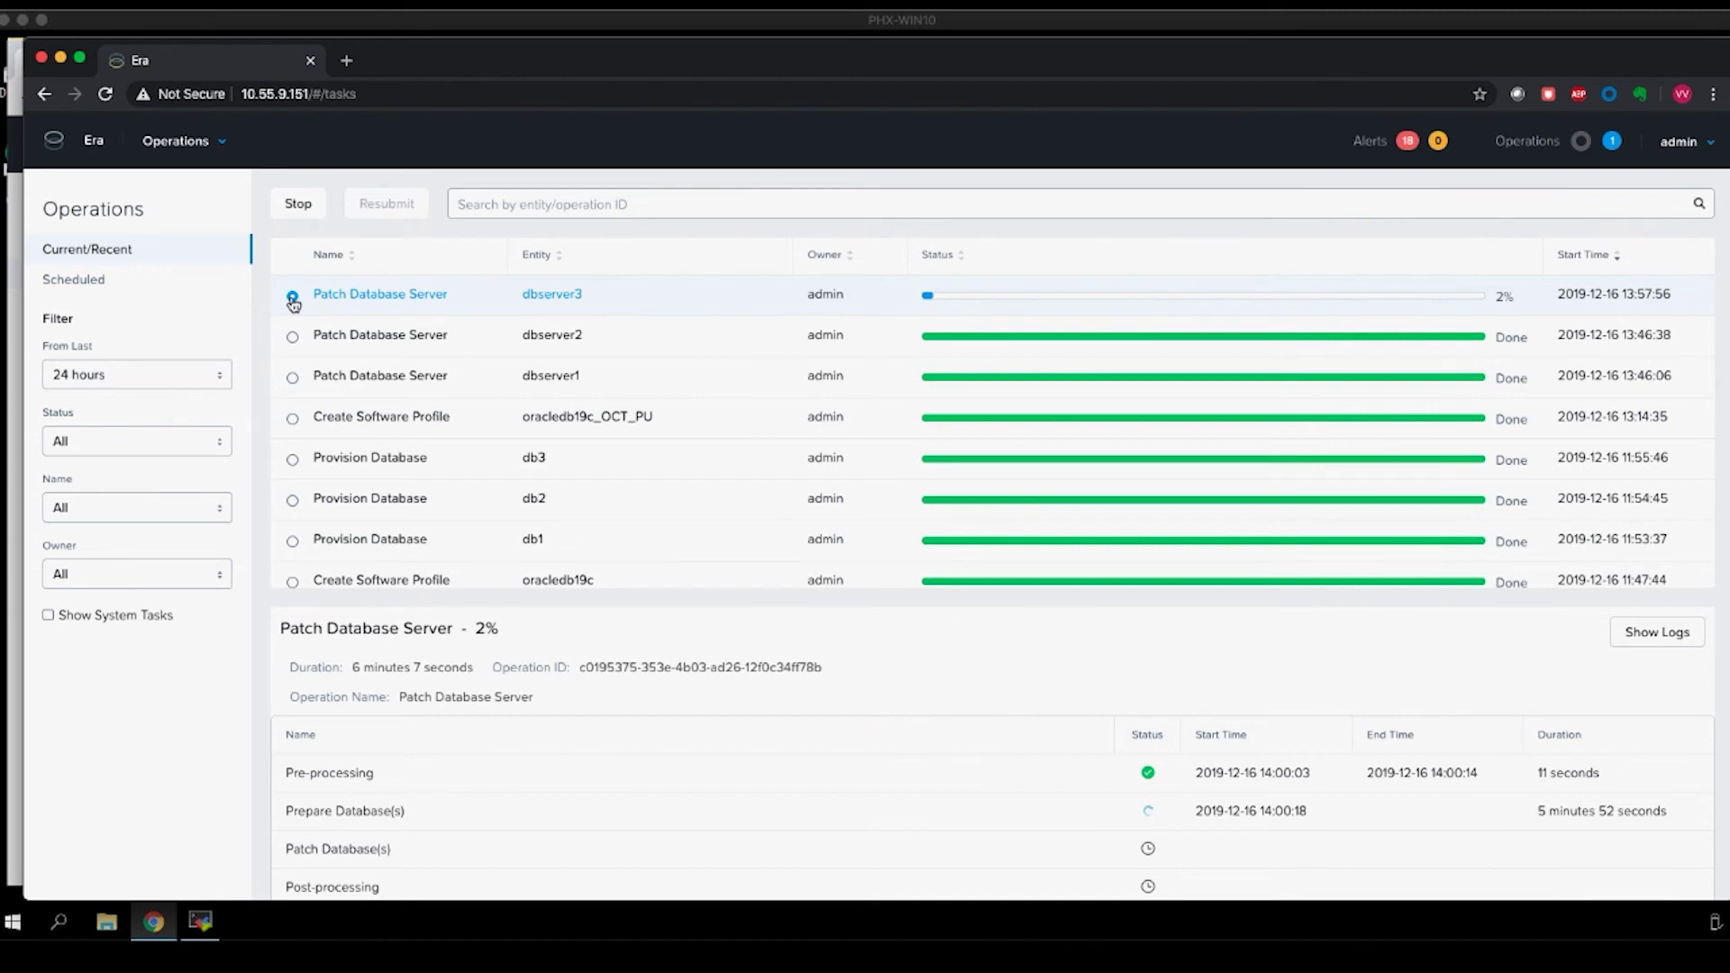
- Open the oracledb19c software profile's versions and list the database servers associated with oracledb19c_OCT_PU
click(179, 142)
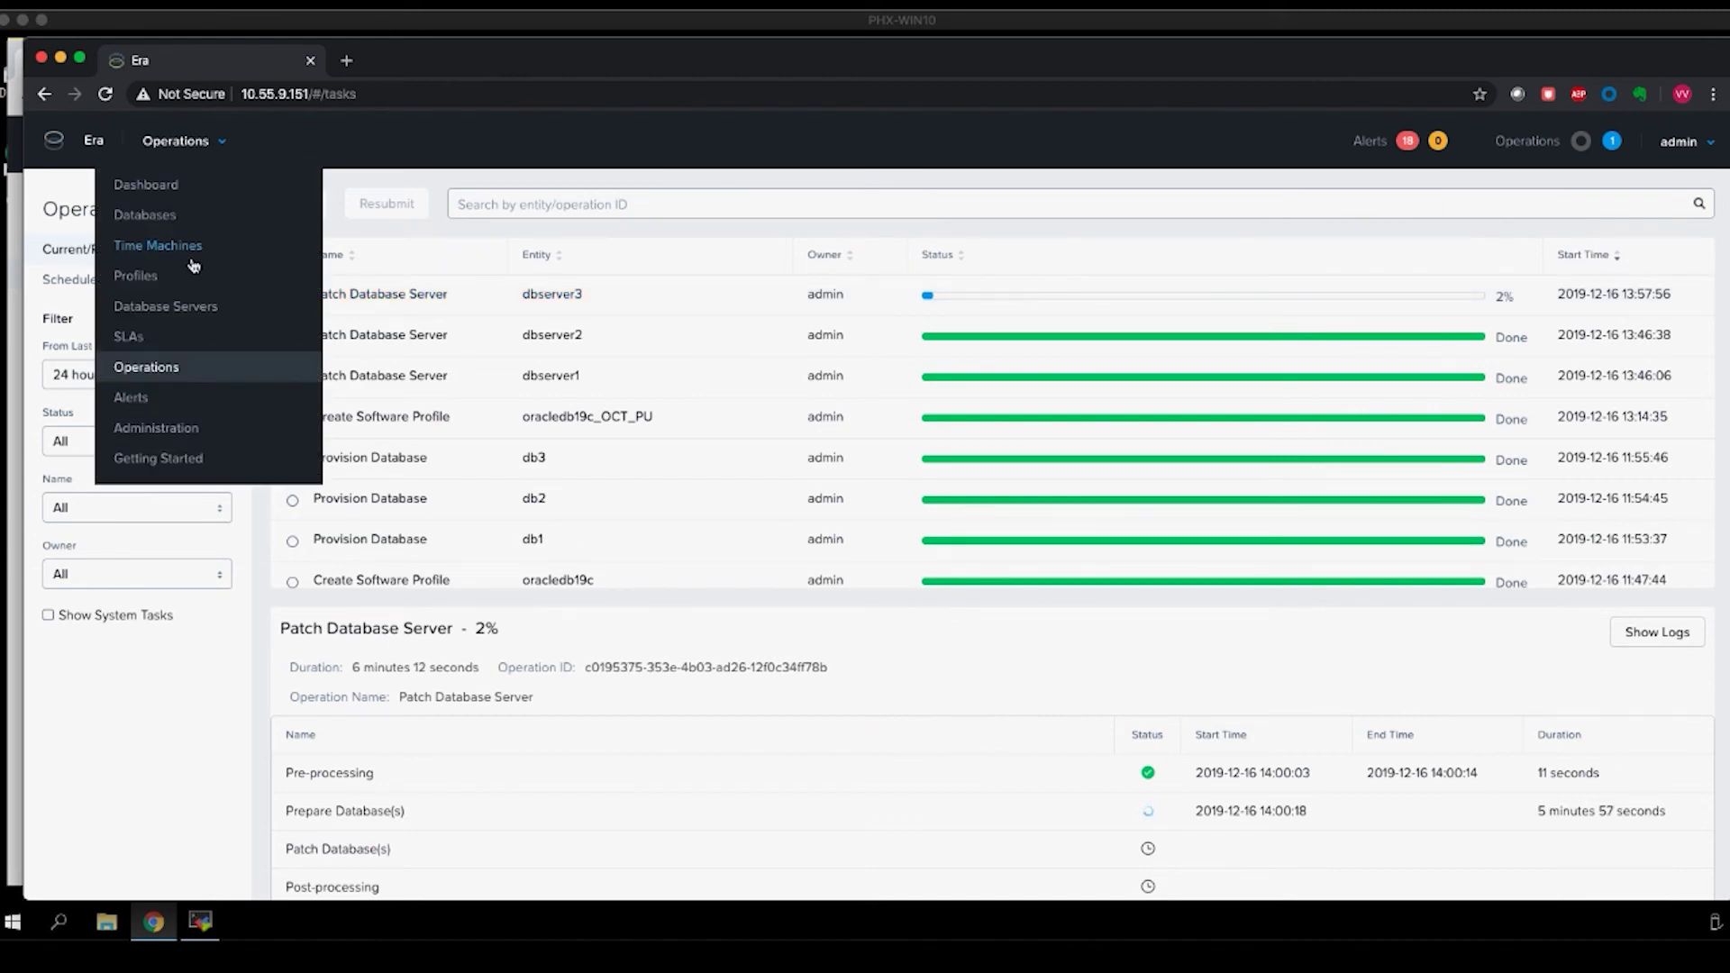
click(135, 276)
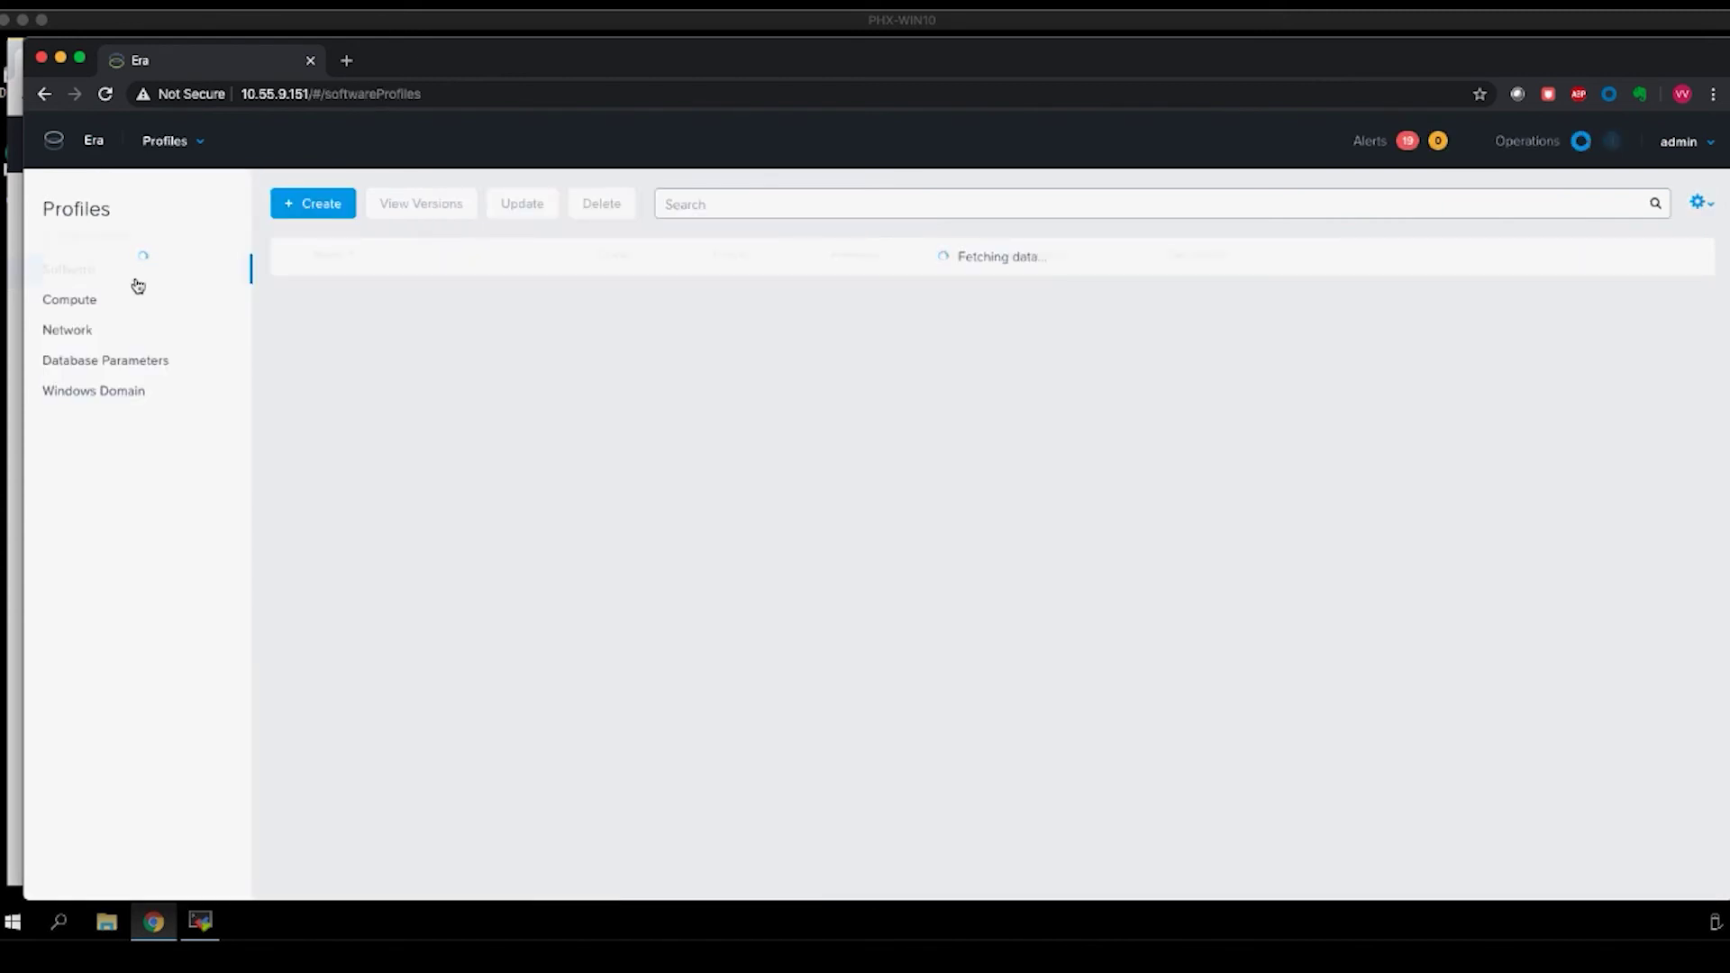
click(337, 302)
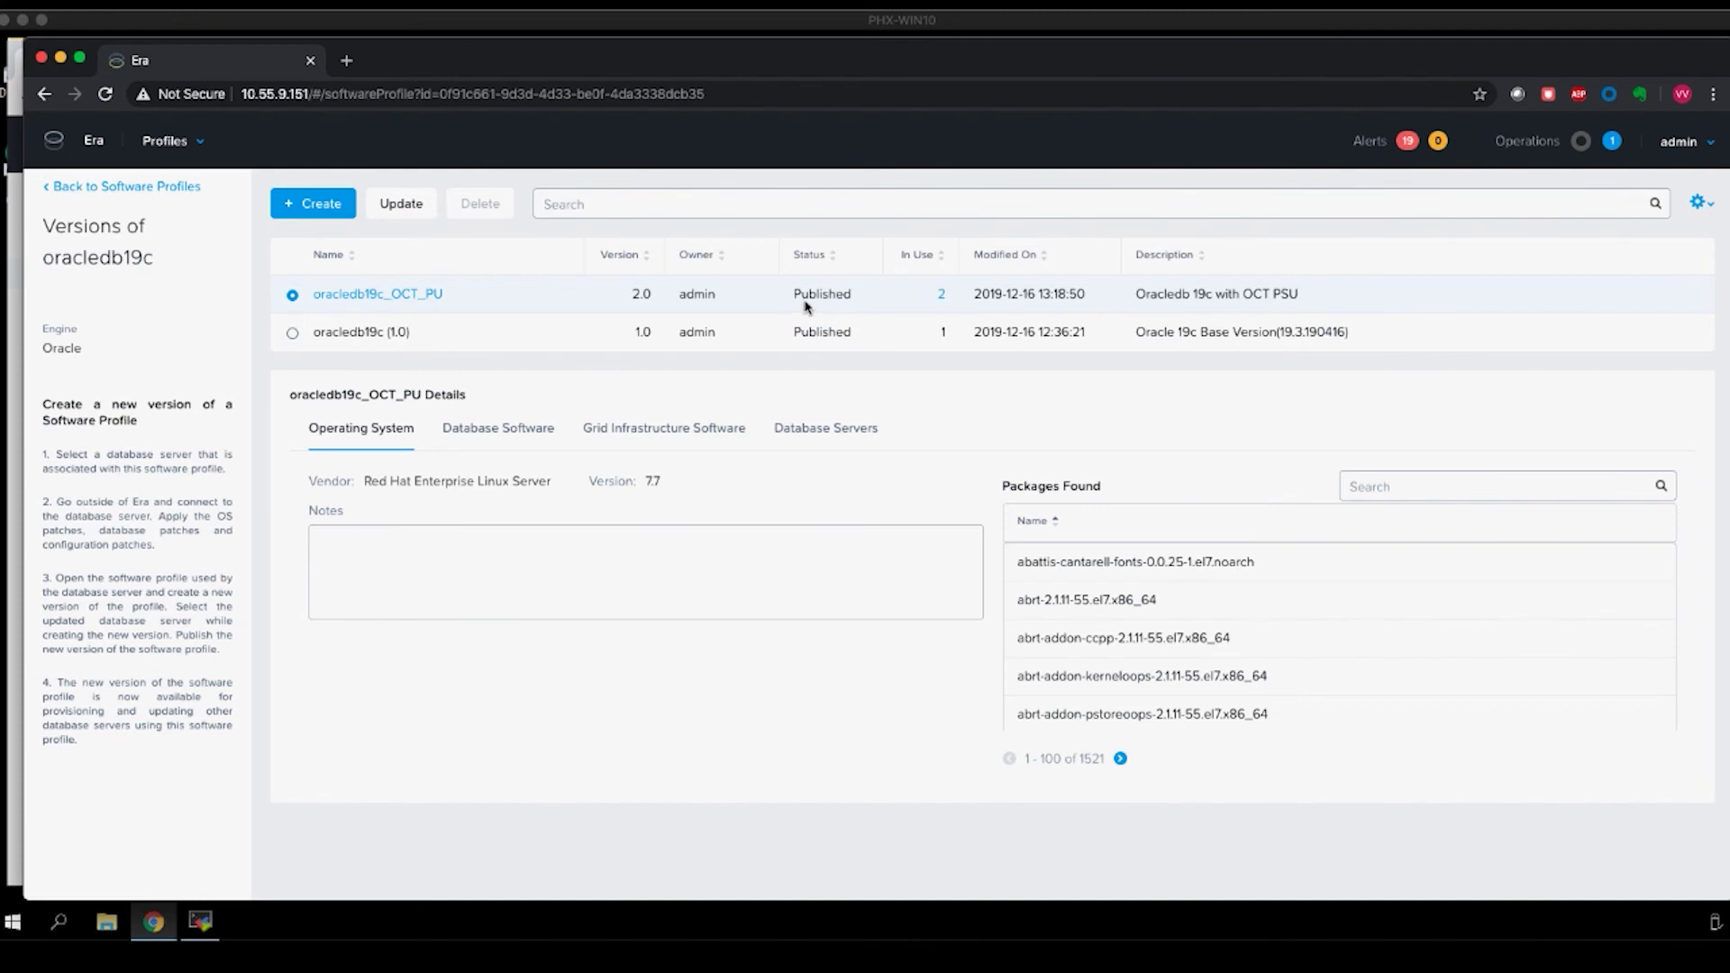
click(827, 429)
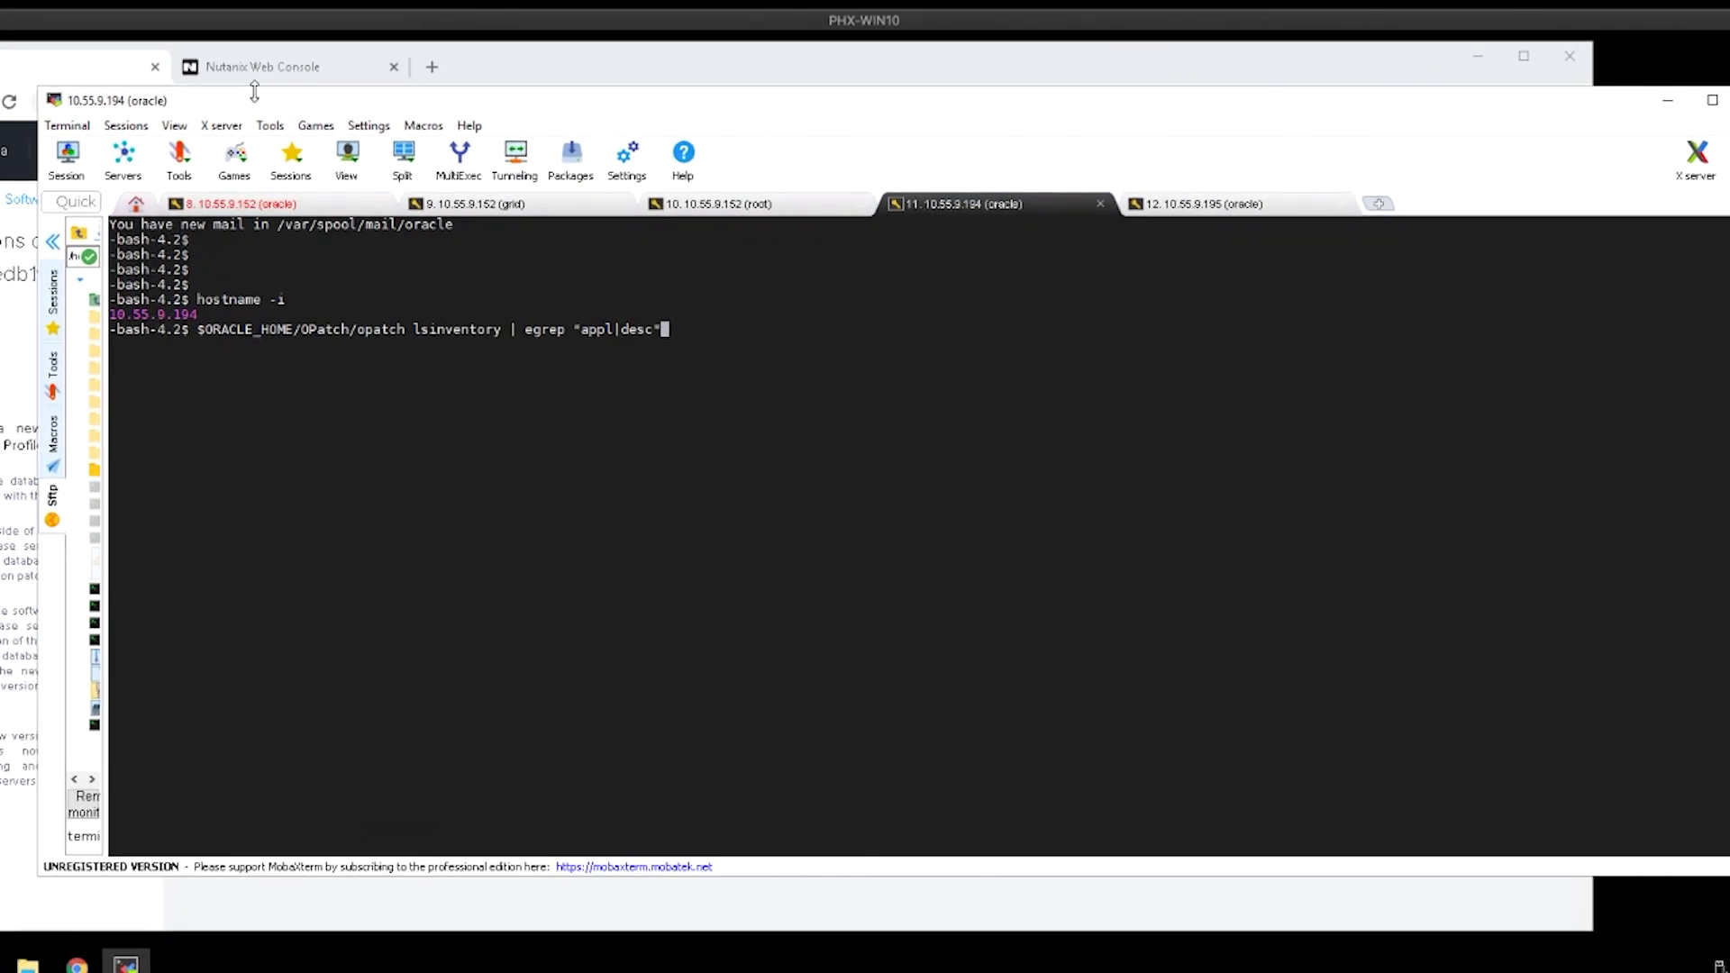
- Switch to MobaXterm and run $ORACLE_HOME/OPatch/opatch lsinventory | egrep "appl|desc" on 10.55.9.194 to list its applied patches
click(570, 962)
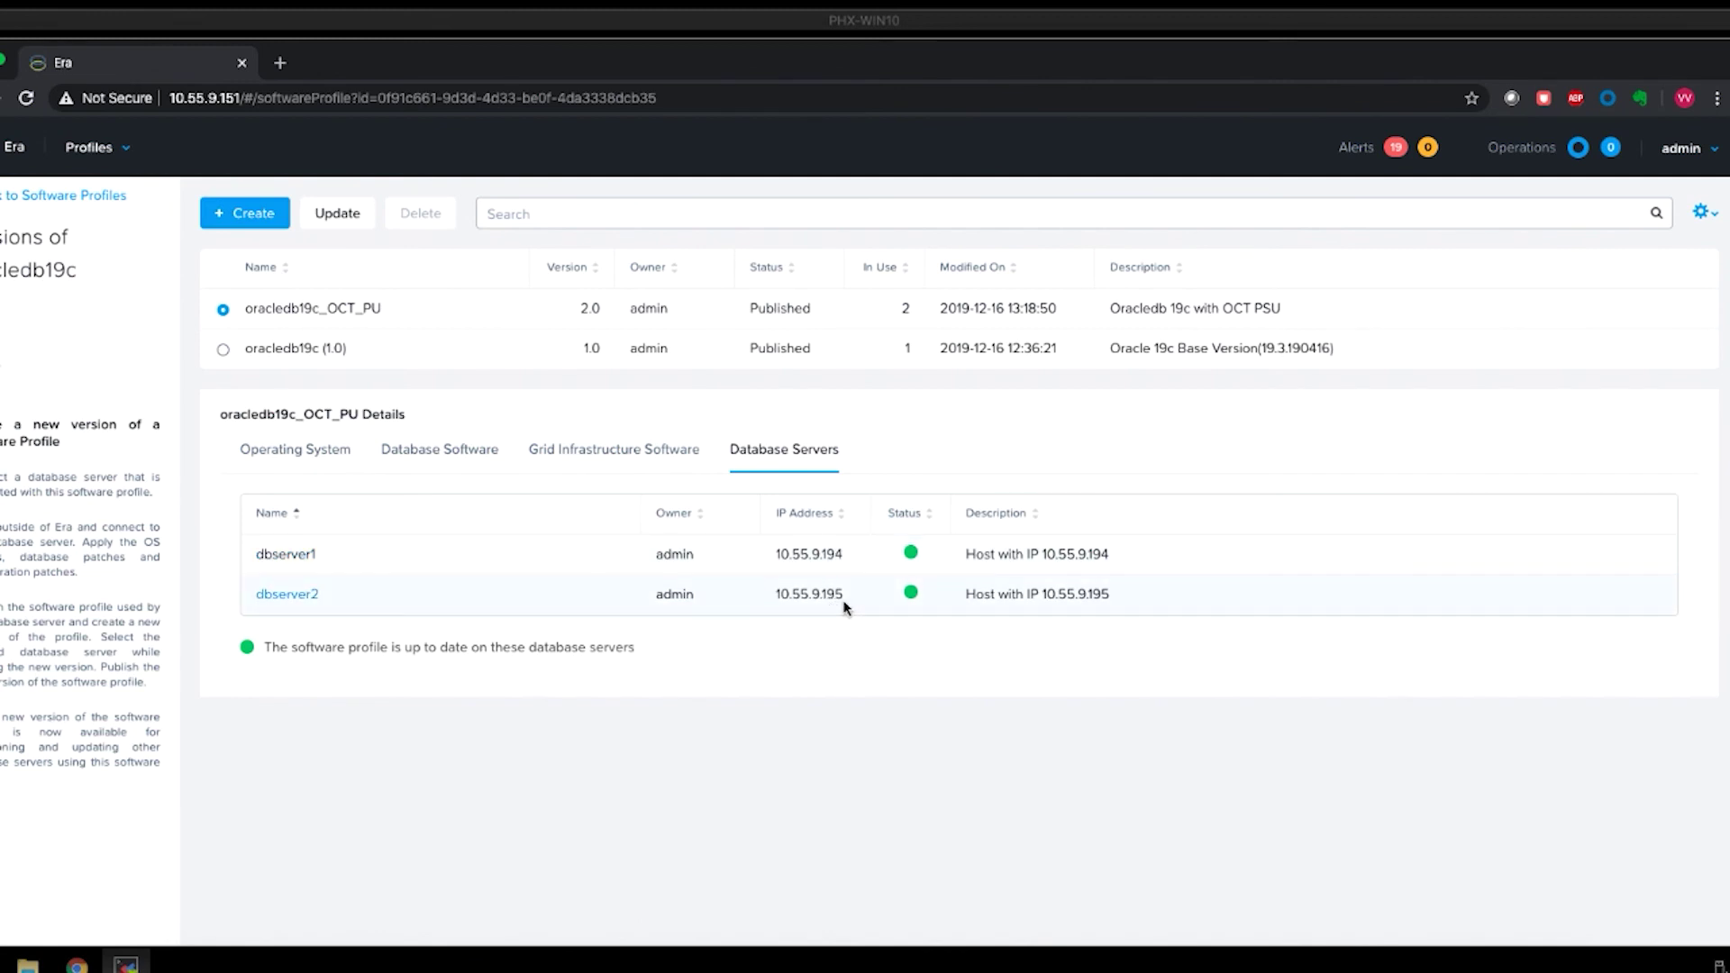
click(125, 961)
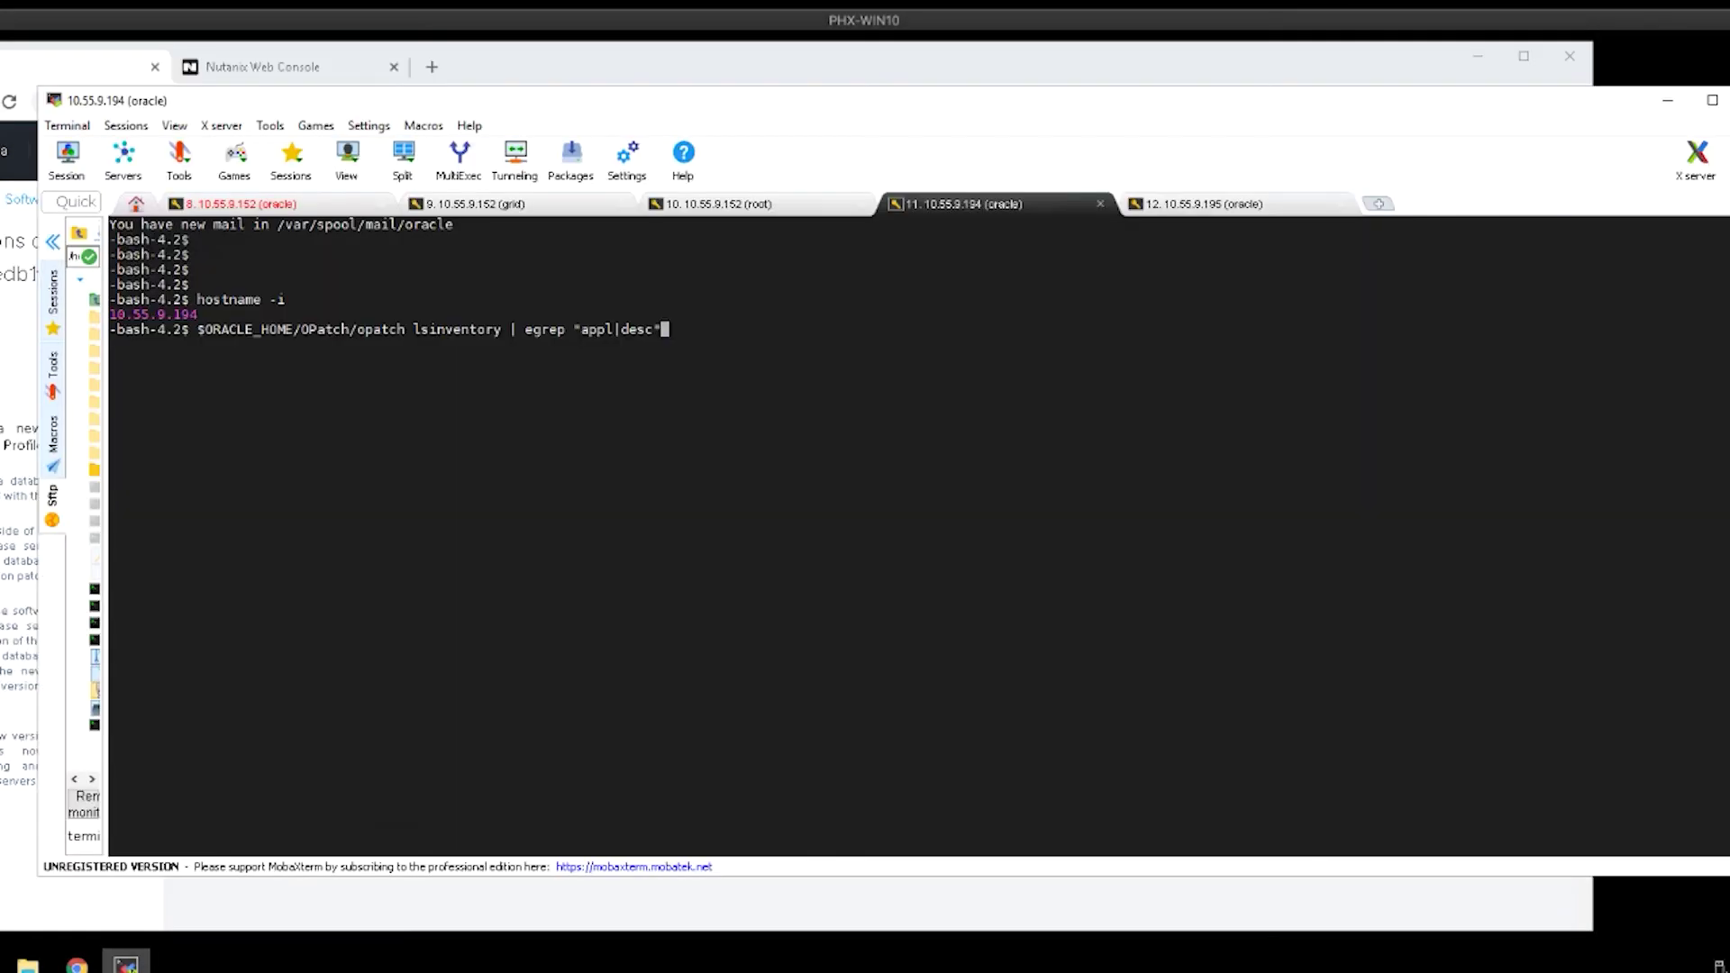
key(Return)
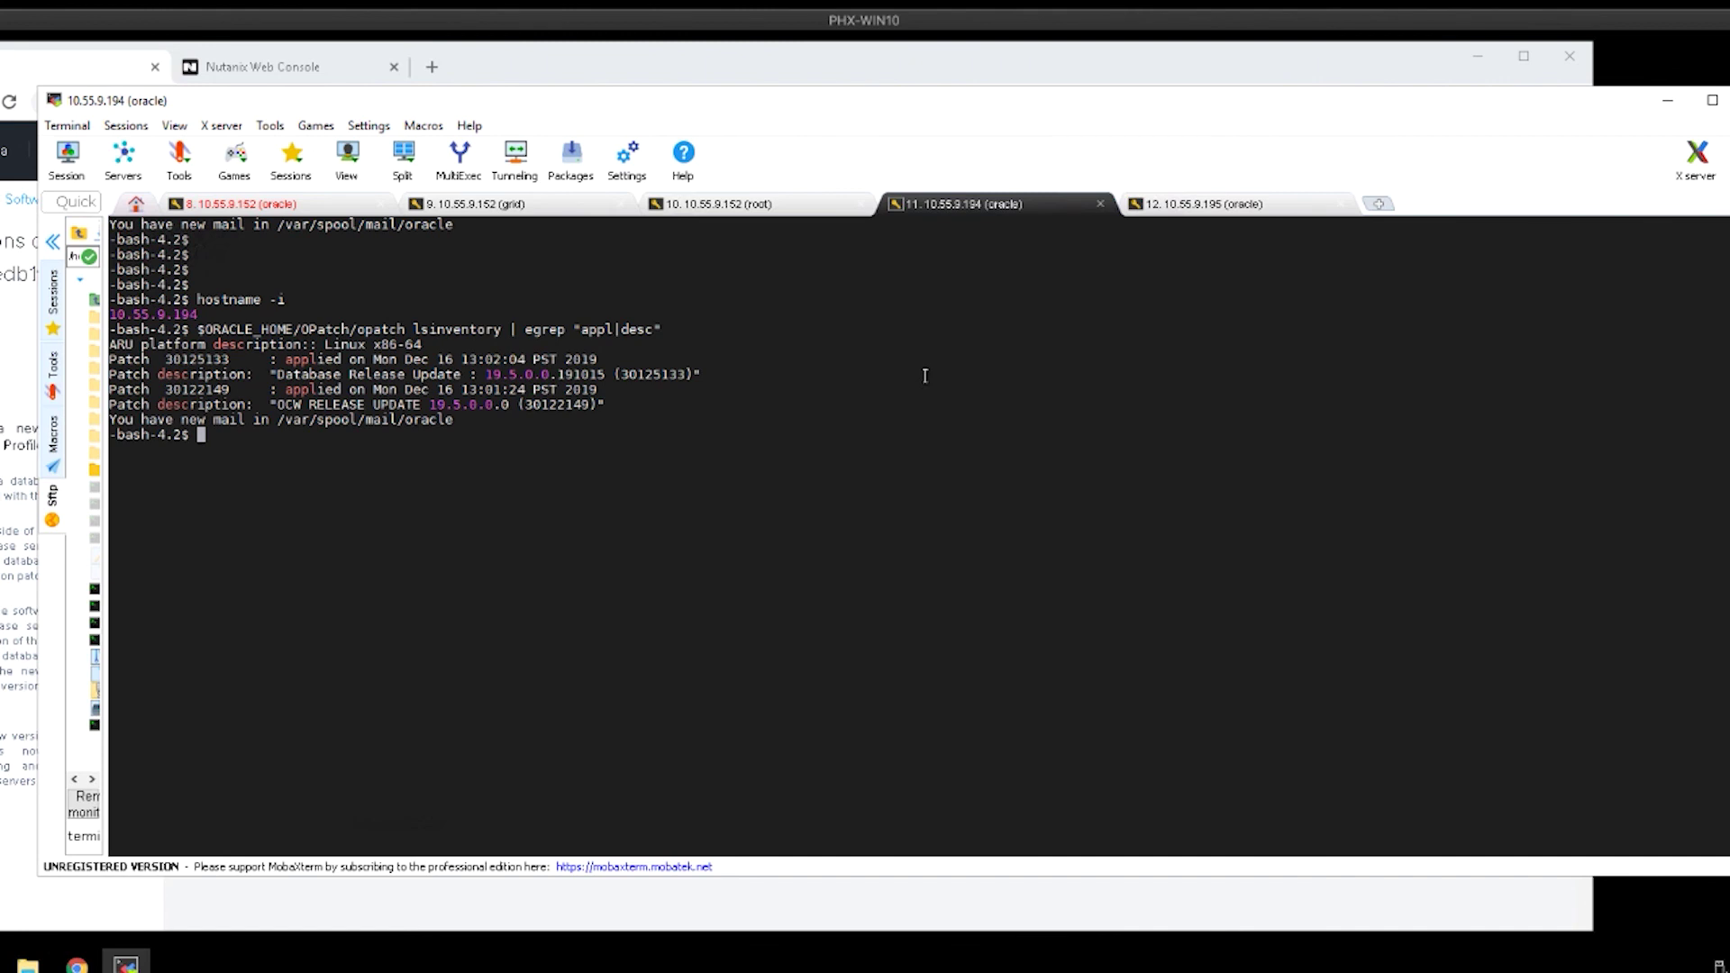
- On 10.55.9.195, run hostname and $ORACLE_HOME/OPatch/opatch lsinventory | egrep "appl|desc", check the database release update, and return to Era
click(1209, 207)
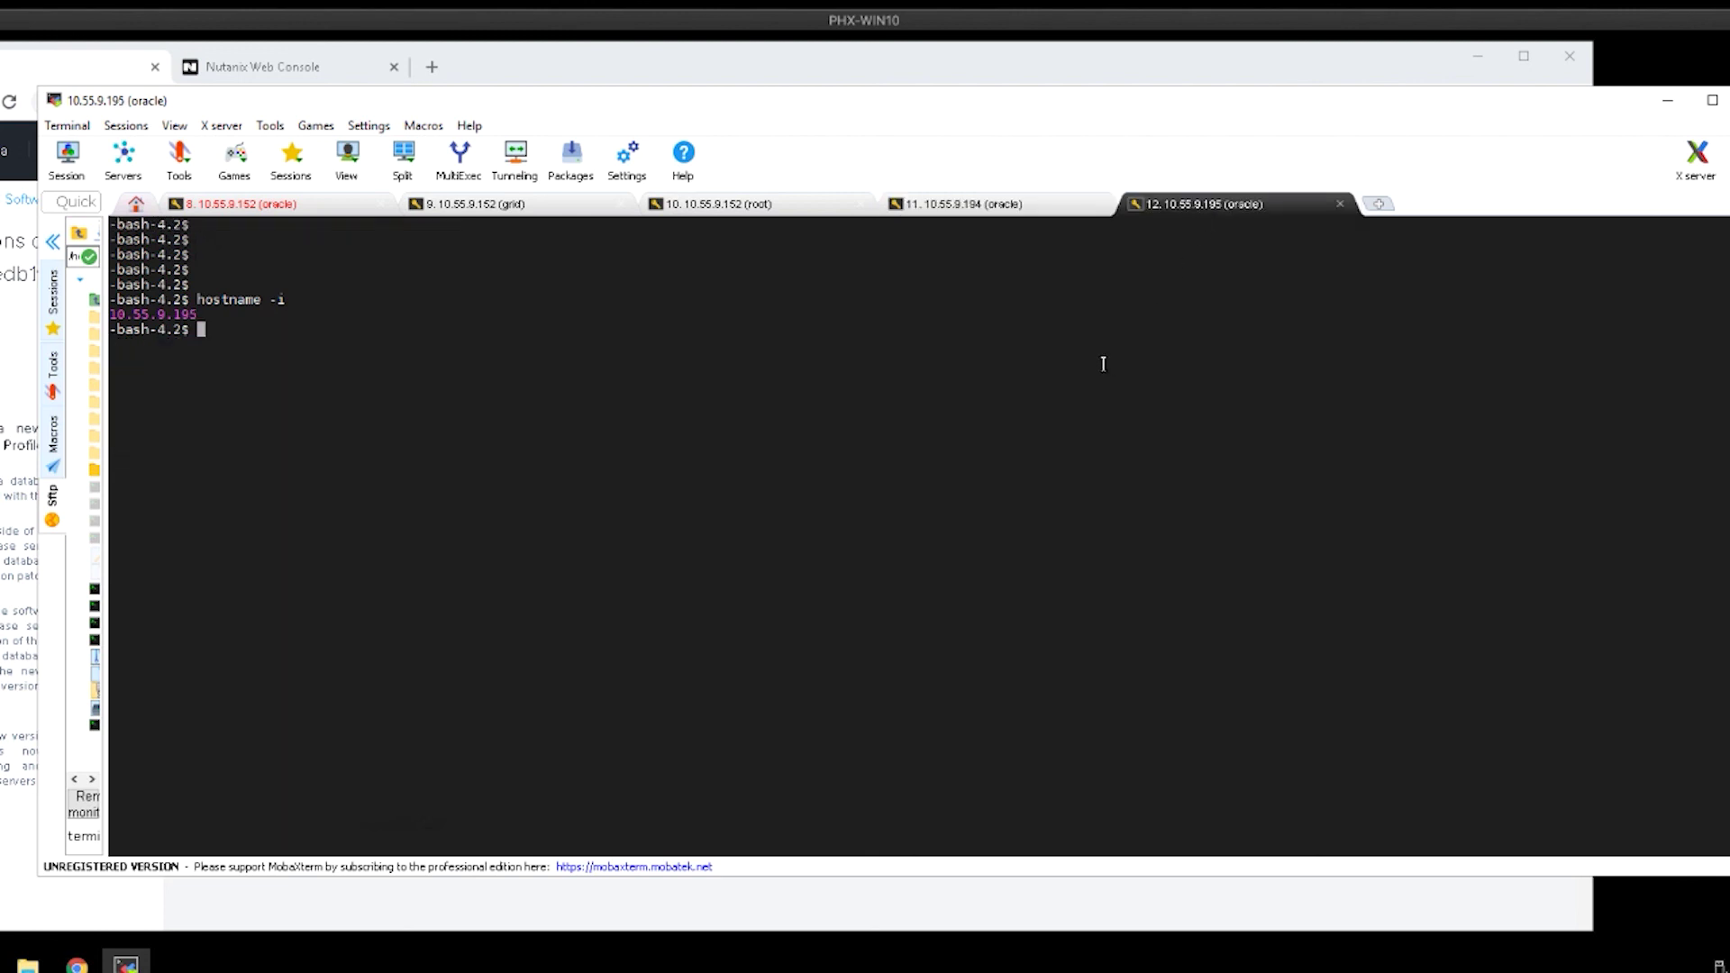
text(hostname)
key(Return)
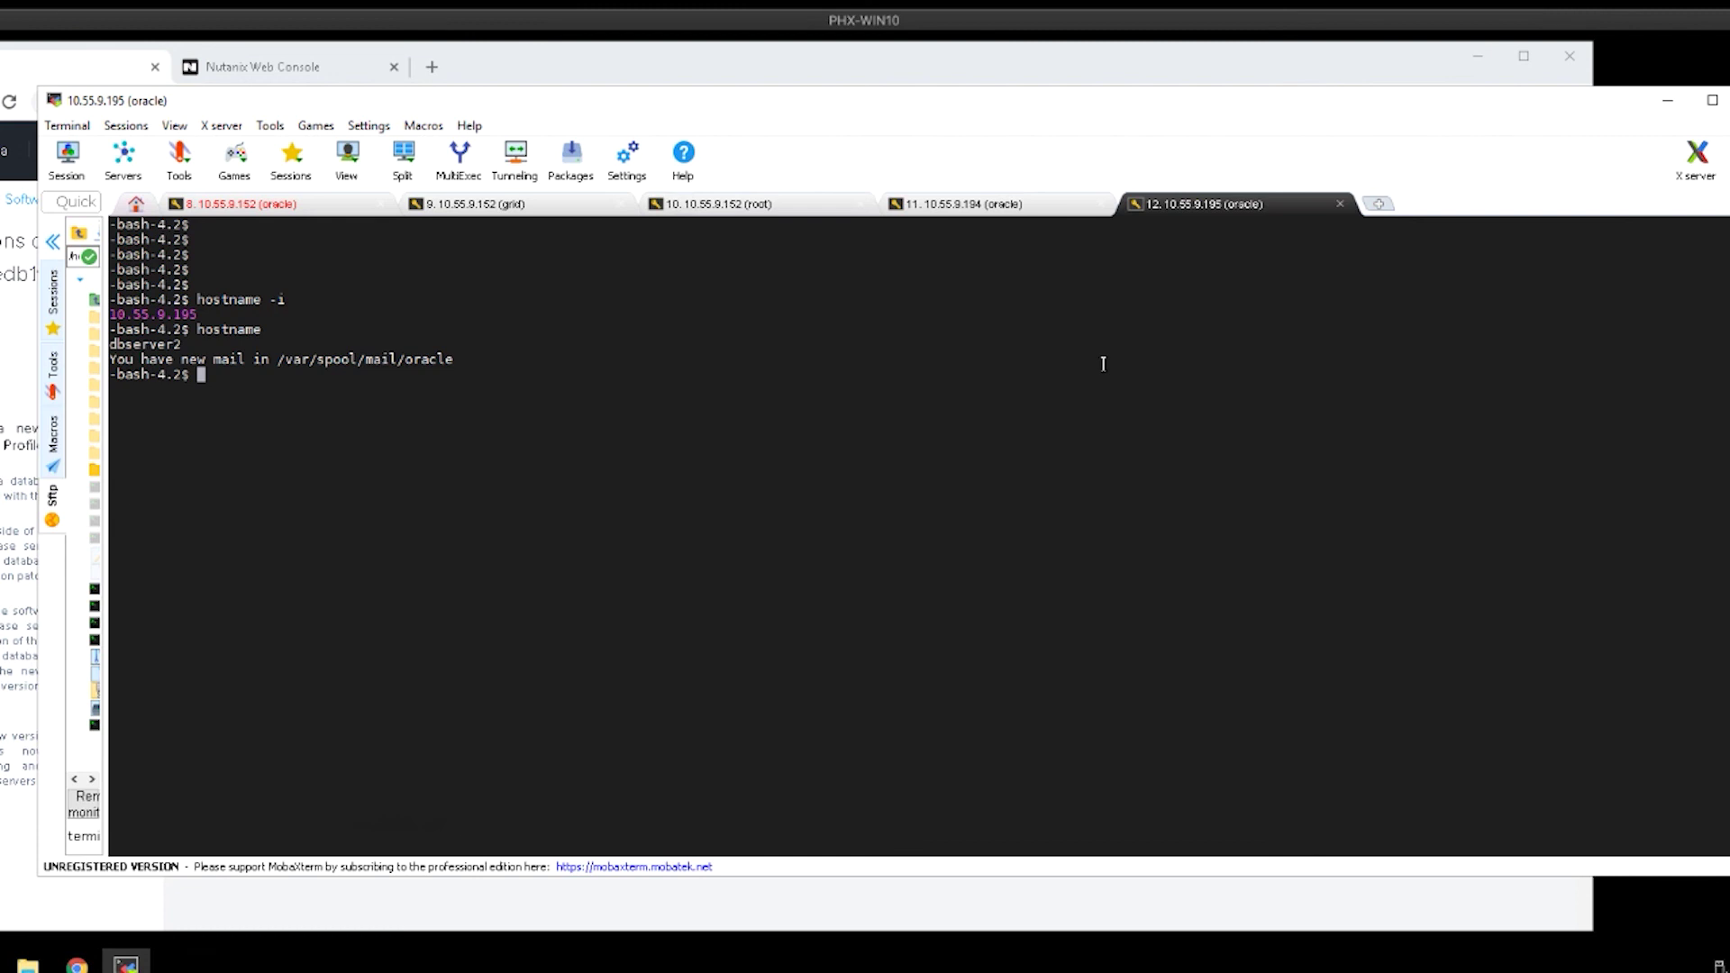
right_click(1103, 363)
click(1143, 438)
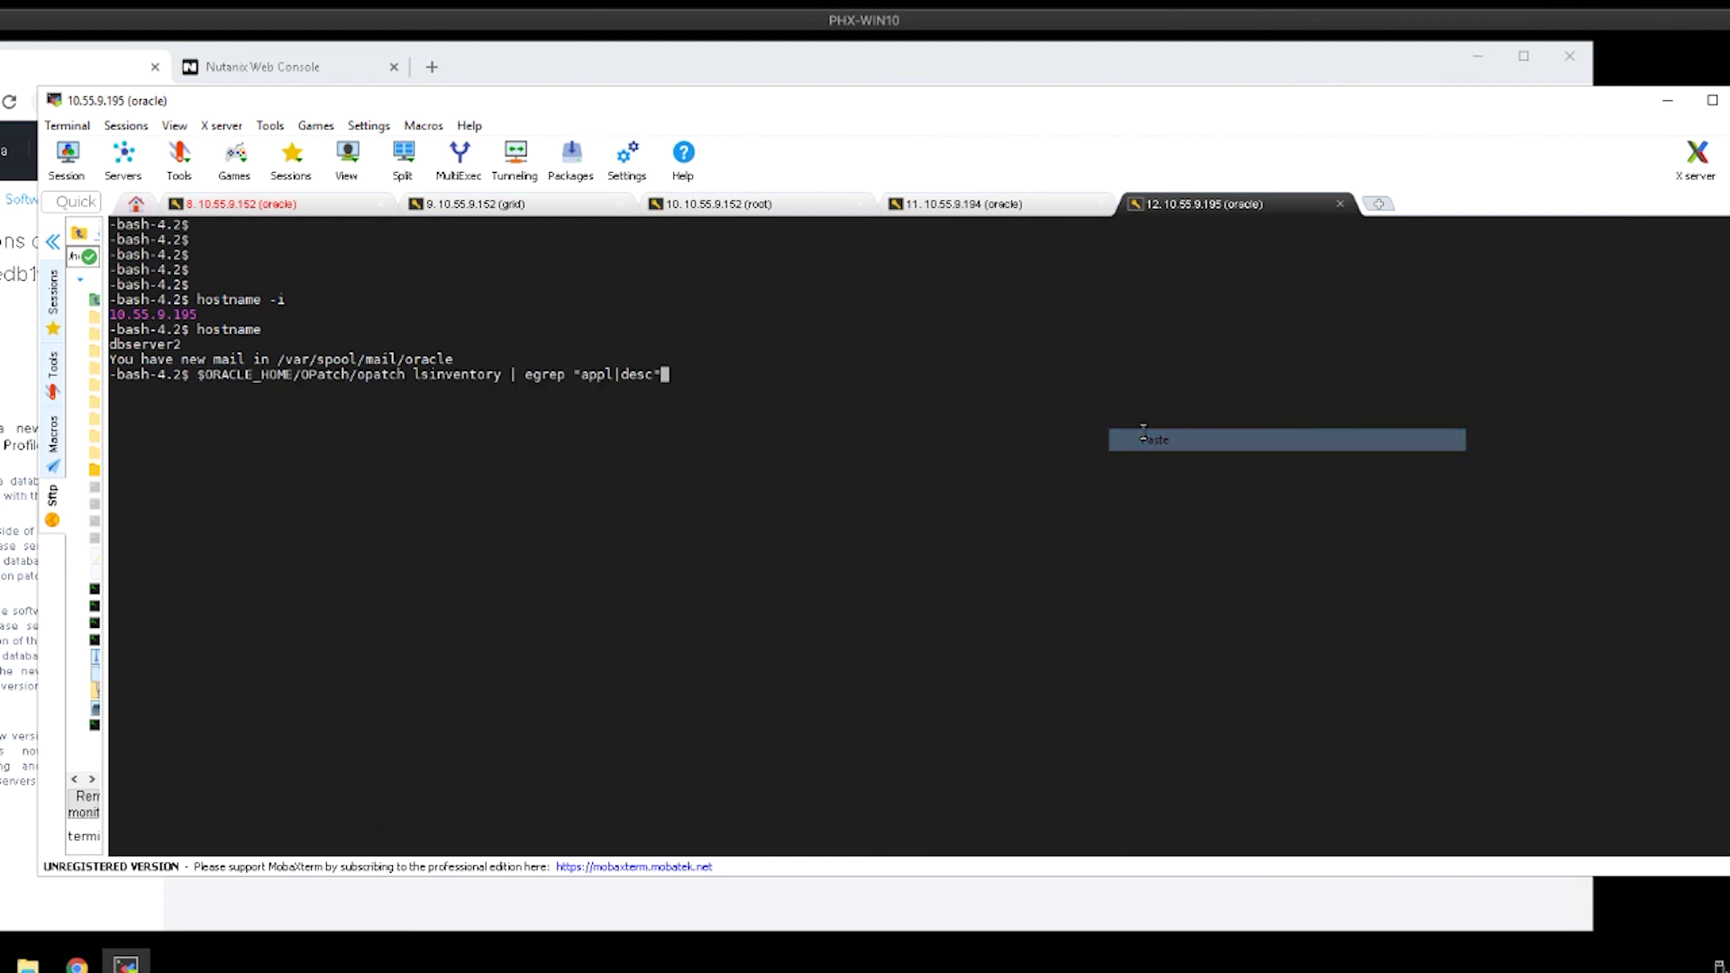
key(Return)
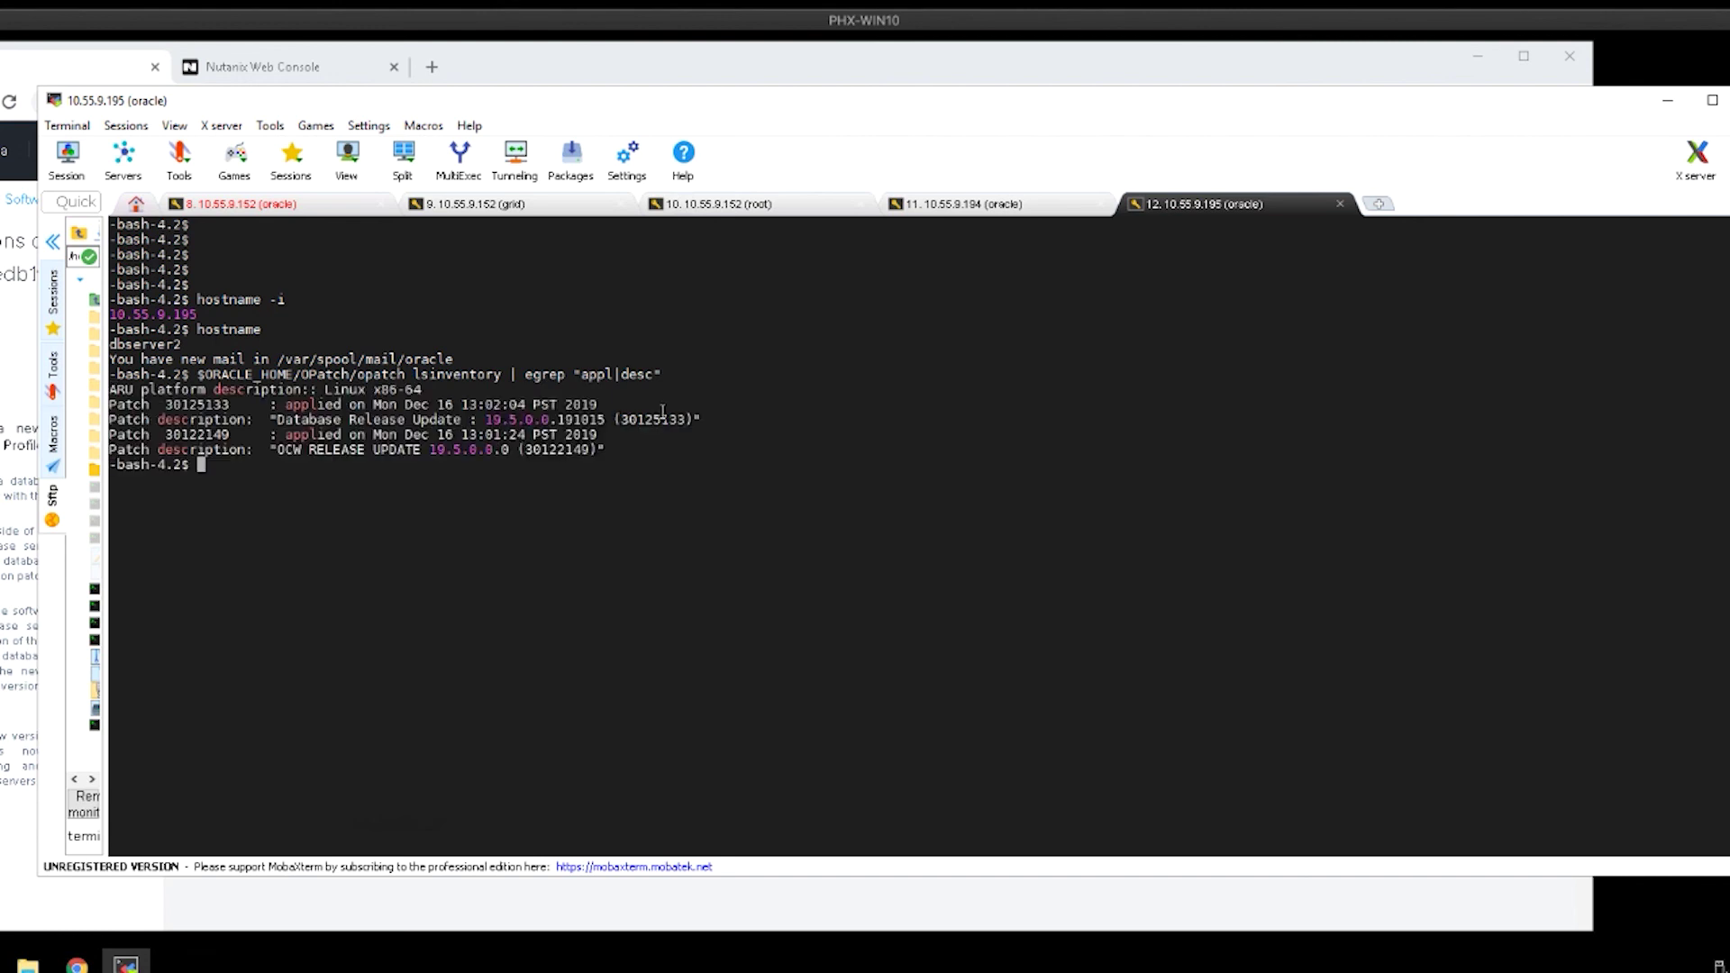
double_click(511, 419)
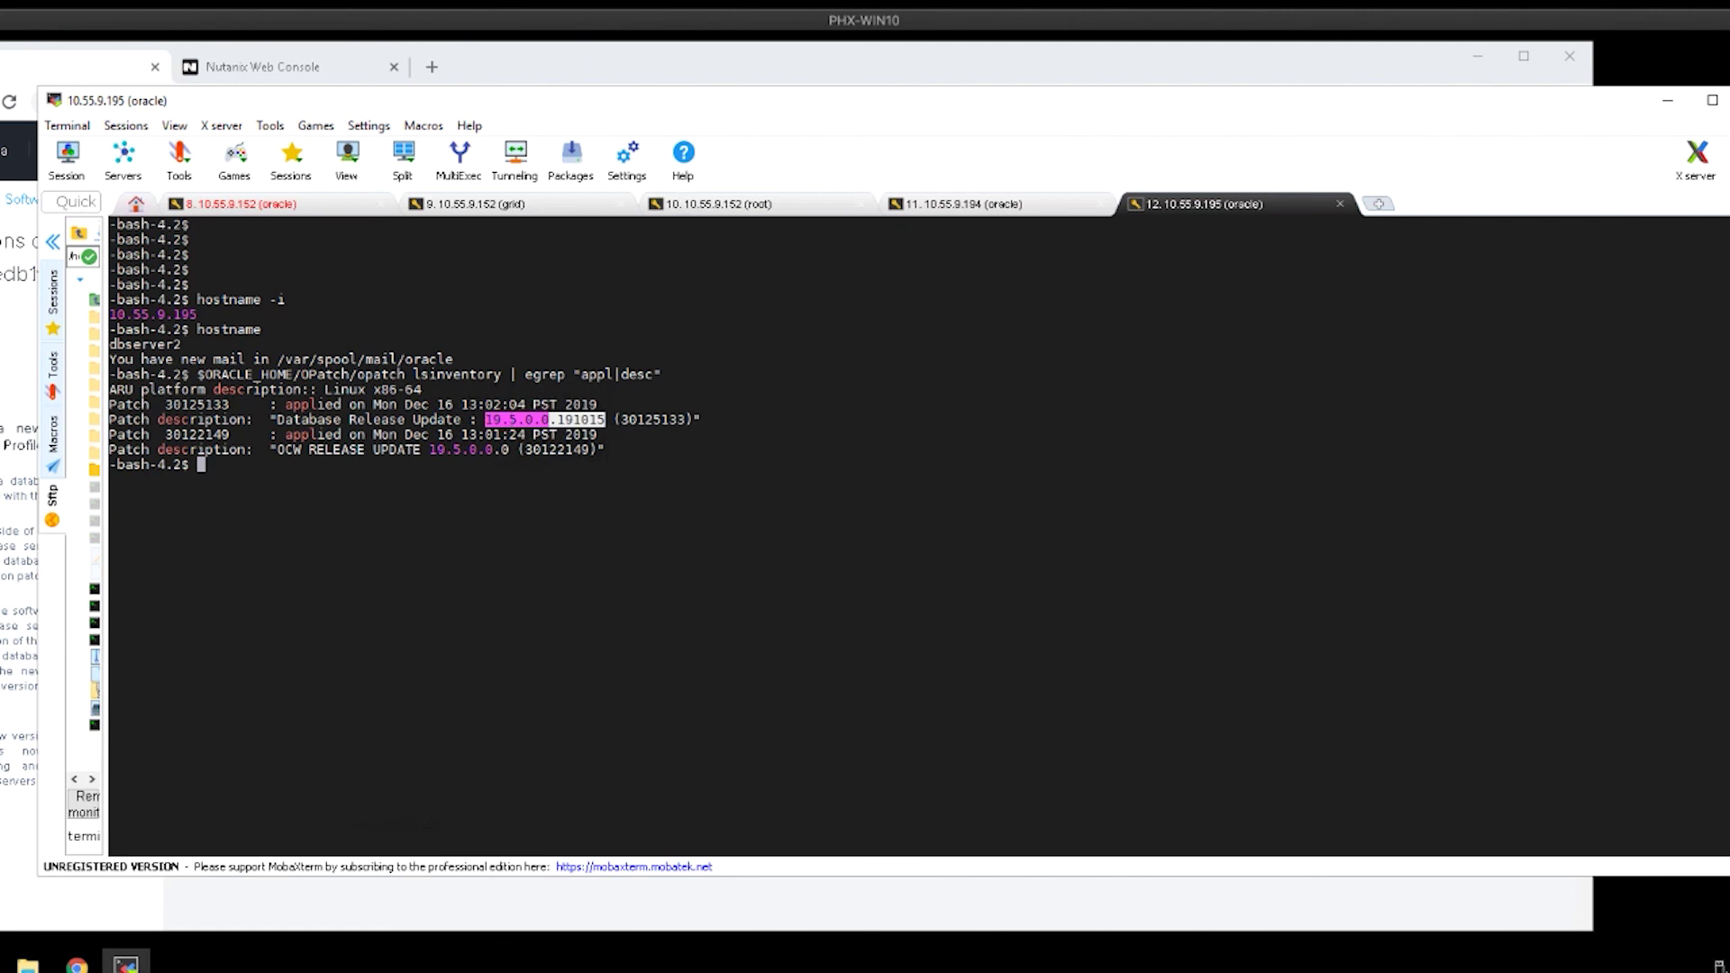
key(alt+Tab)
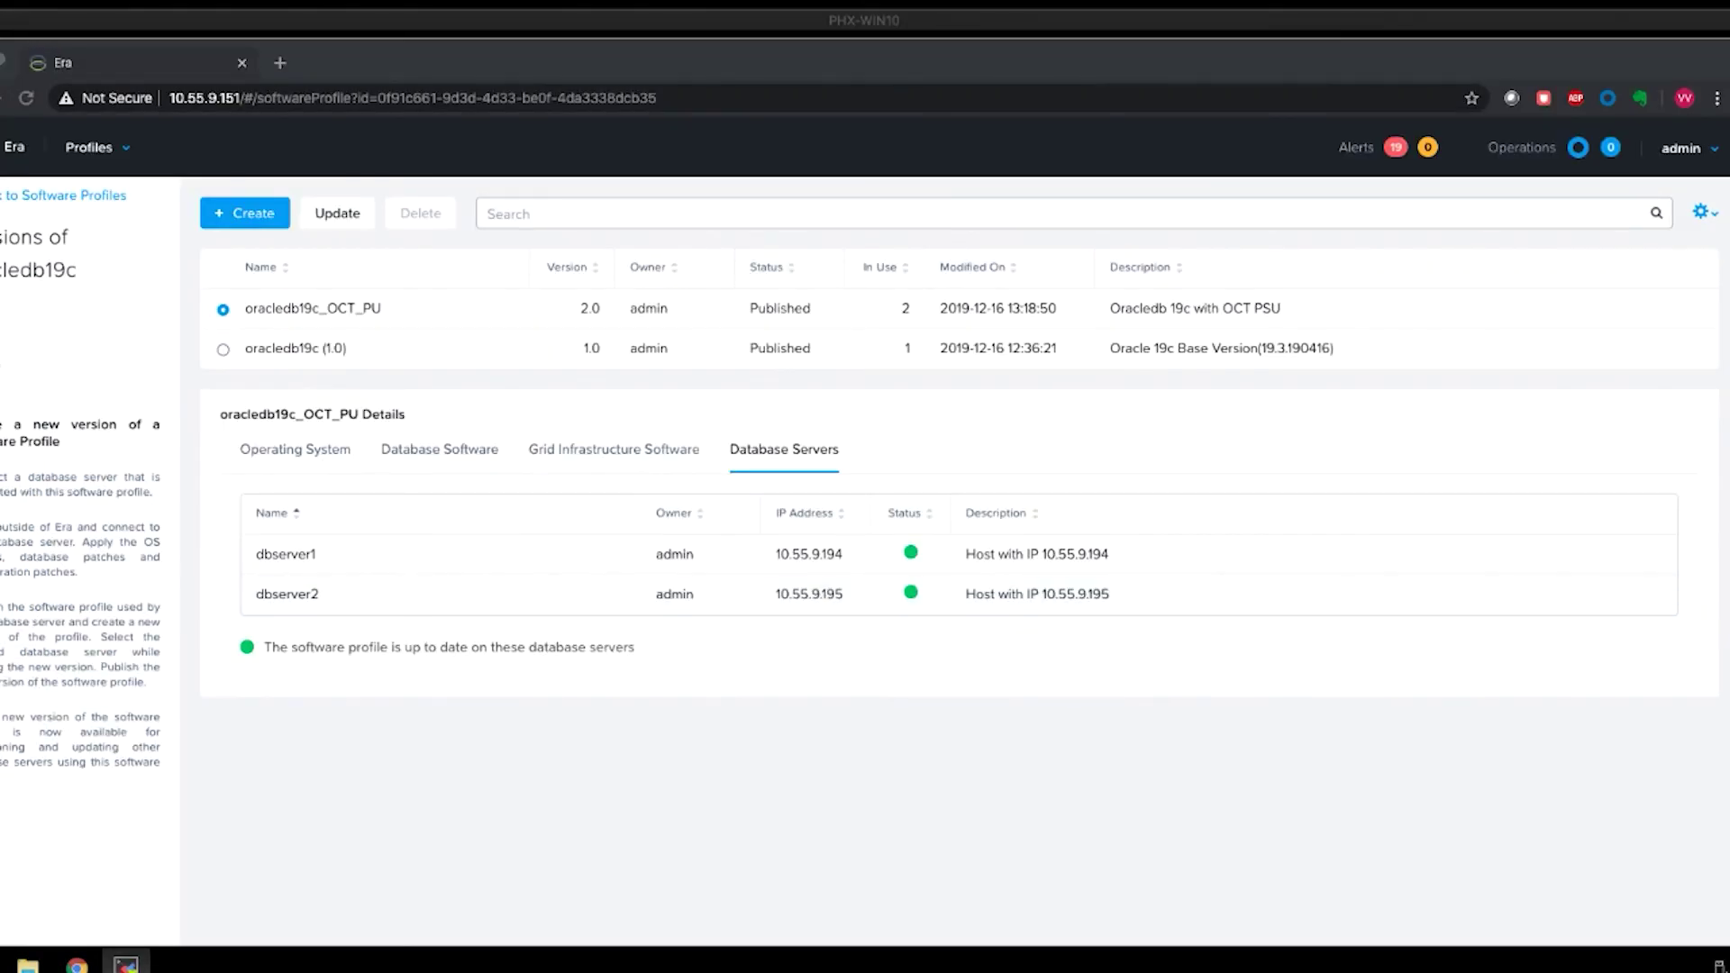